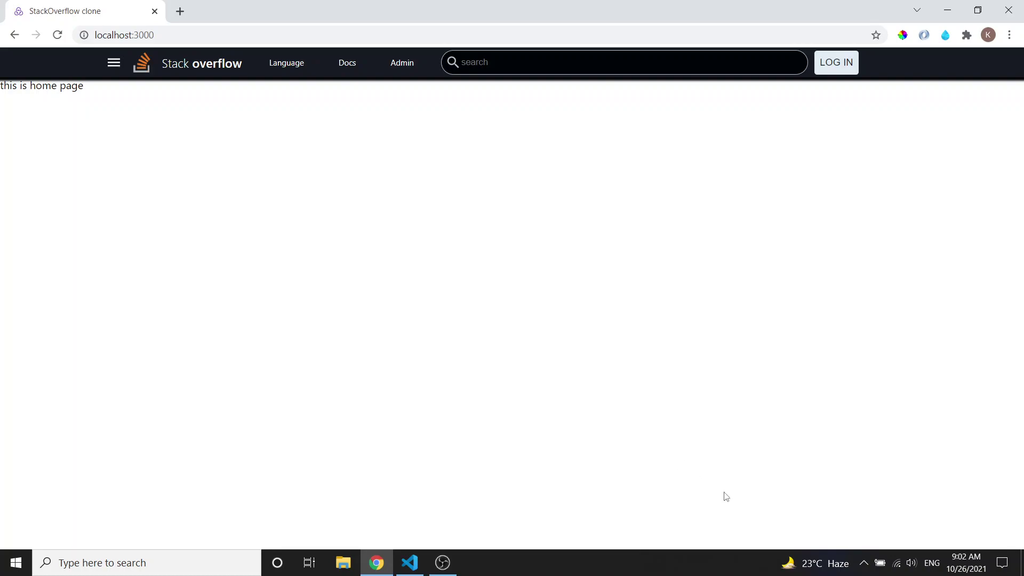
# Dismiss the tray flyout and load firebase.google.com in a new Chrome tab
pyautogui.click(862, 569)
pyautogui.click(862, 570)
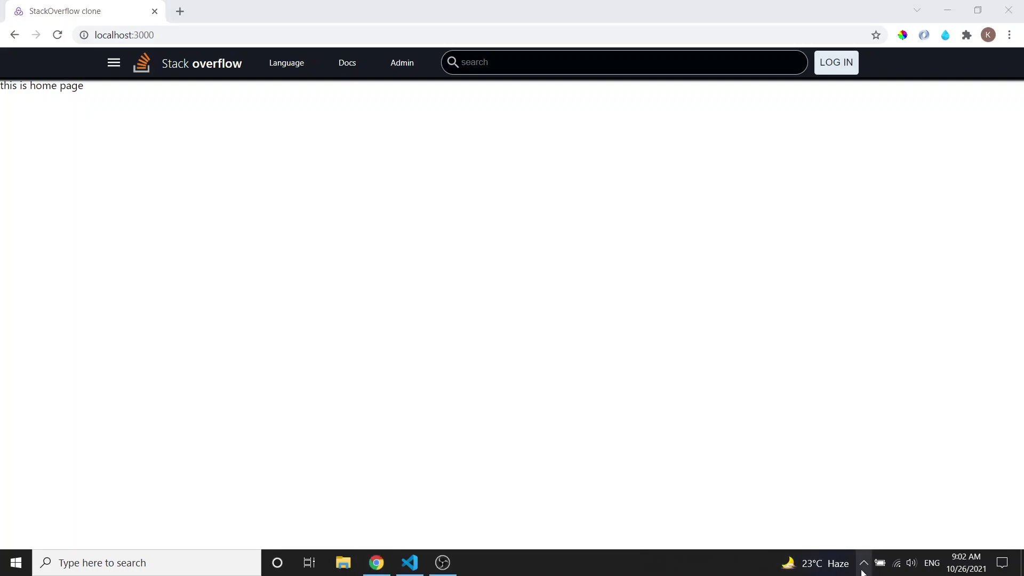
pyautogui.click(179, 10)
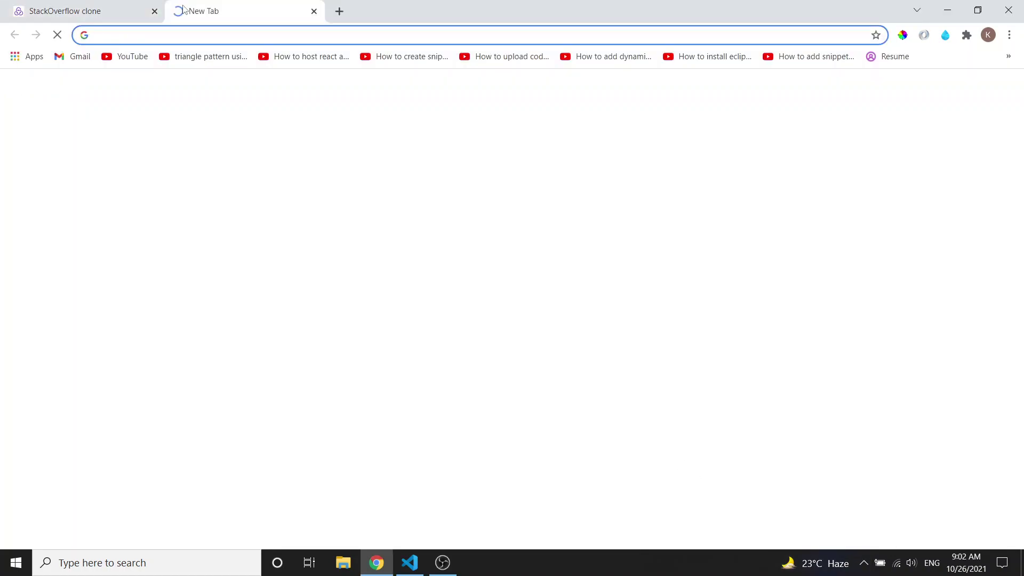
pyautogui.write('fireba')
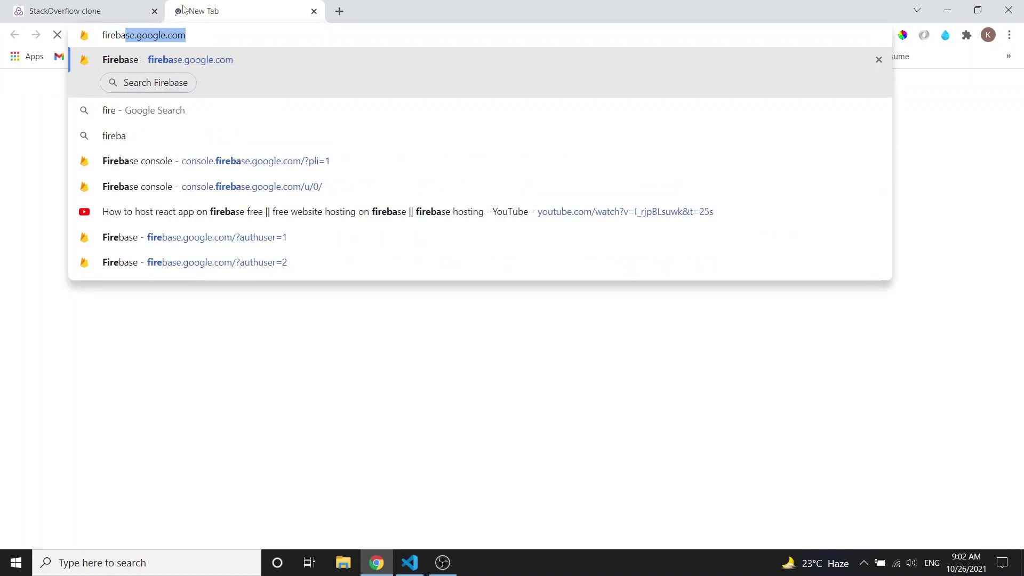
pyautogui.write('se')
pyautogui.press('Return')
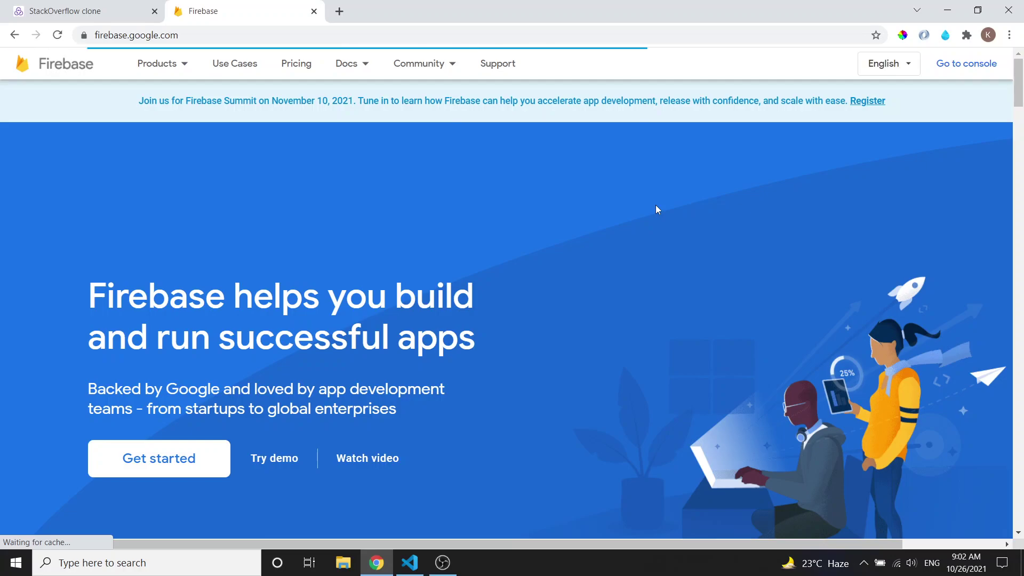
# Go to the Firebase console, add a project and name it catchstackoverflowerror
pyautogui.click(934, 67)
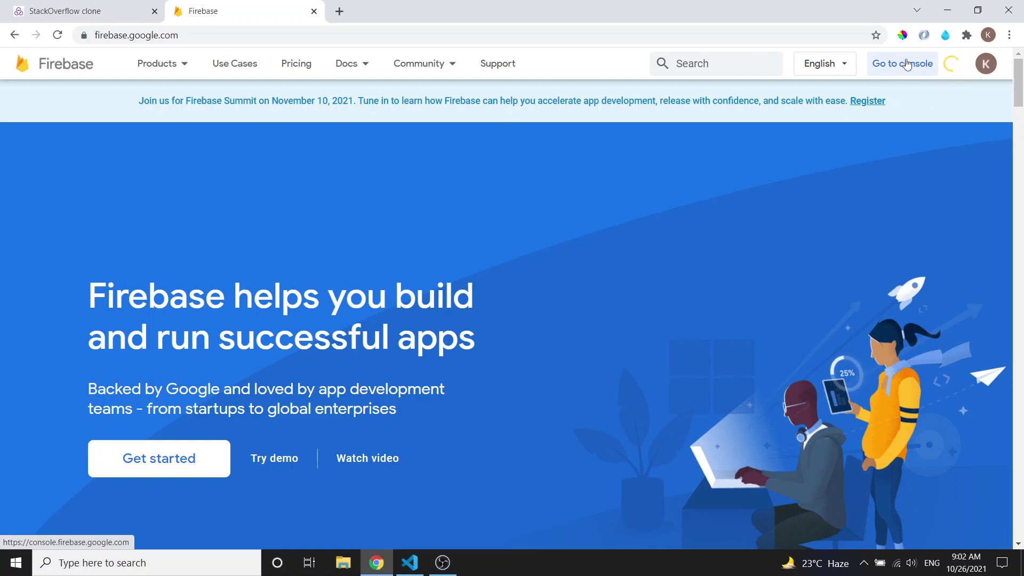
pyautogui.click(907, 64)
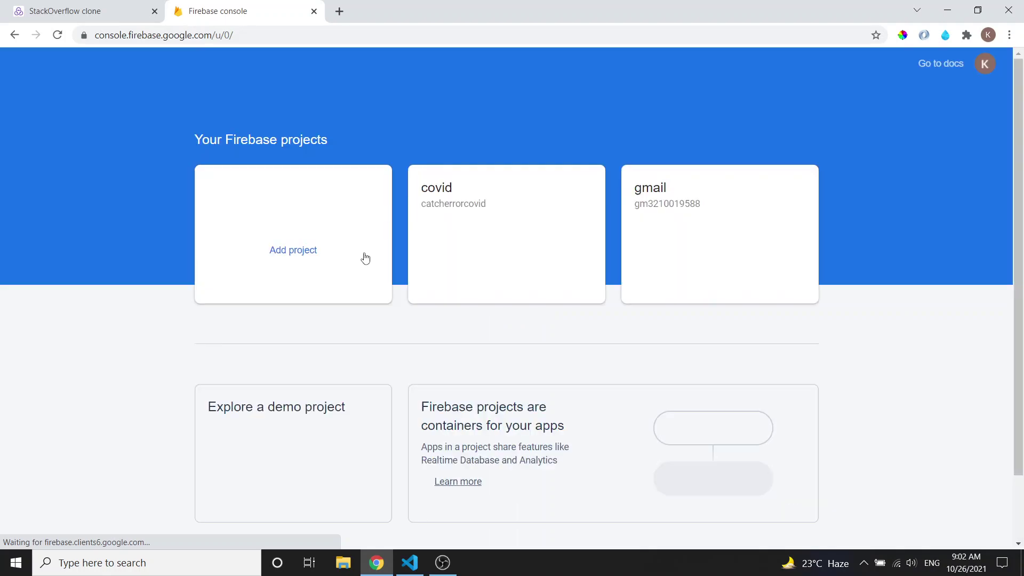
pyautogui.click(328, 204)
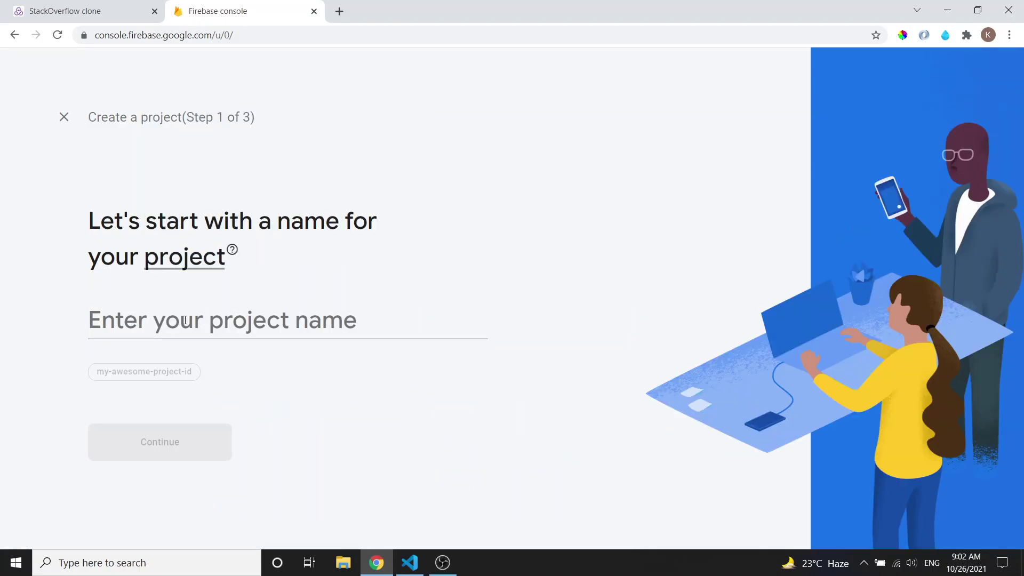
pyautogui.write('sta')
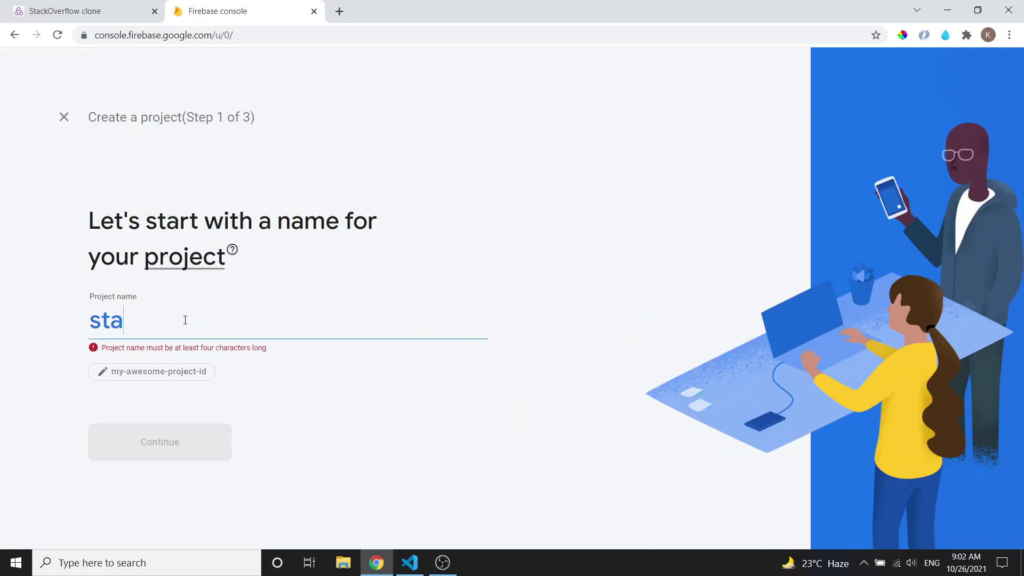
pyautogui.press('BackSpace')
pyautogui.press('BackSpace')
pyautogui.press('BackSpace')
pyautogui.write('ca')
pyautogui.write('tch')
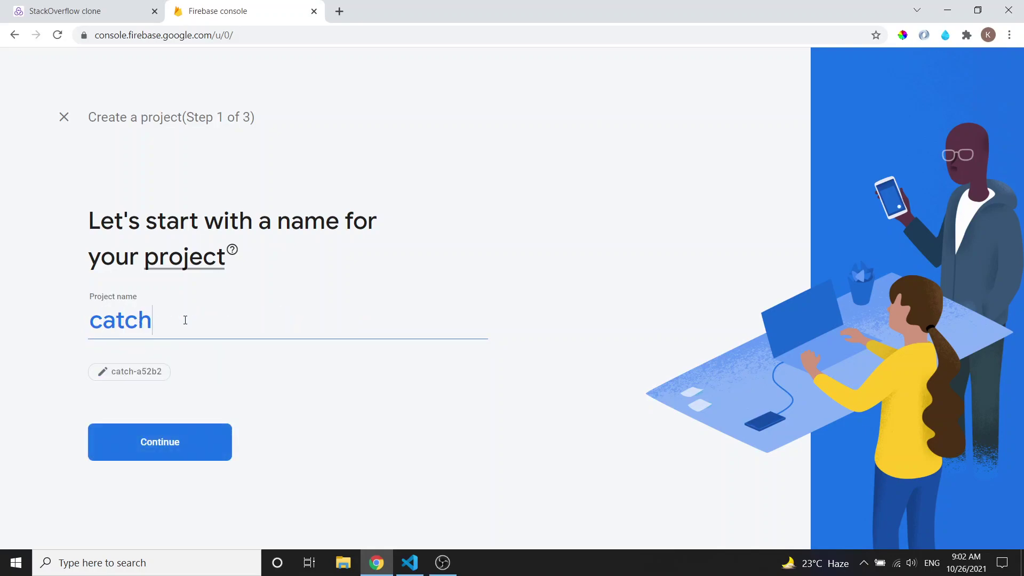
pyautogui.write('sta')
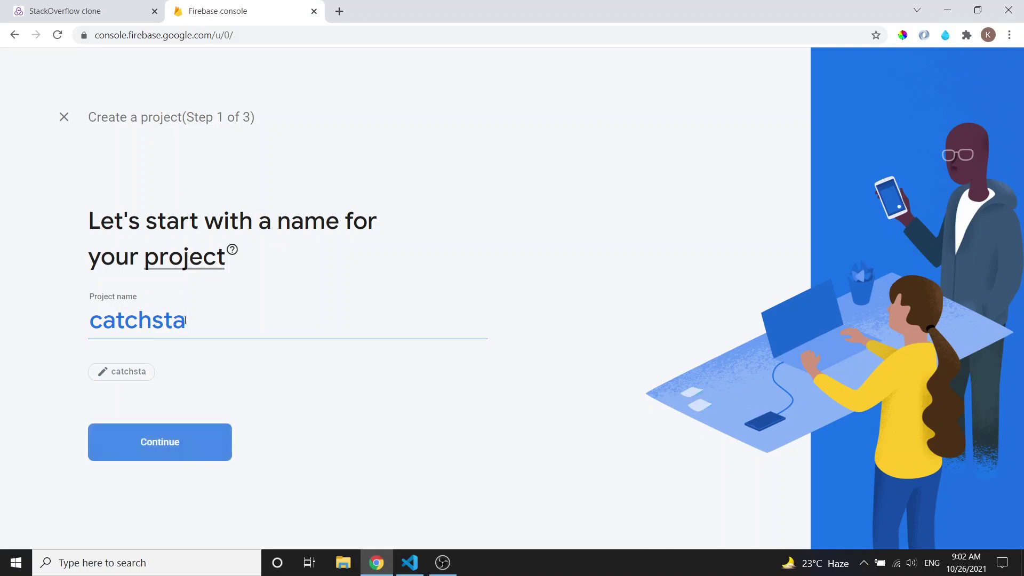
pyautogui.write('ckover')
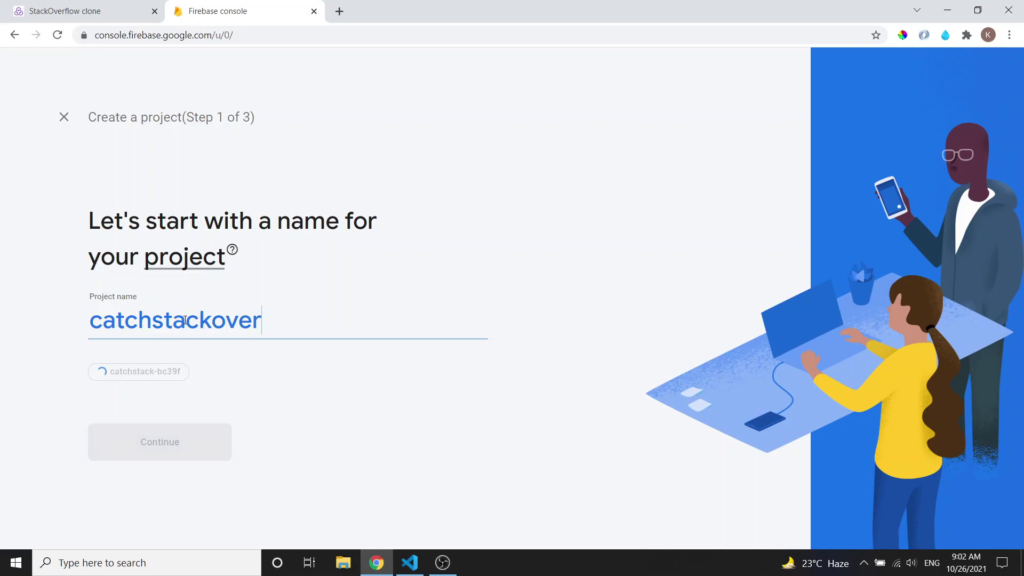
pyautogui.write('flow')
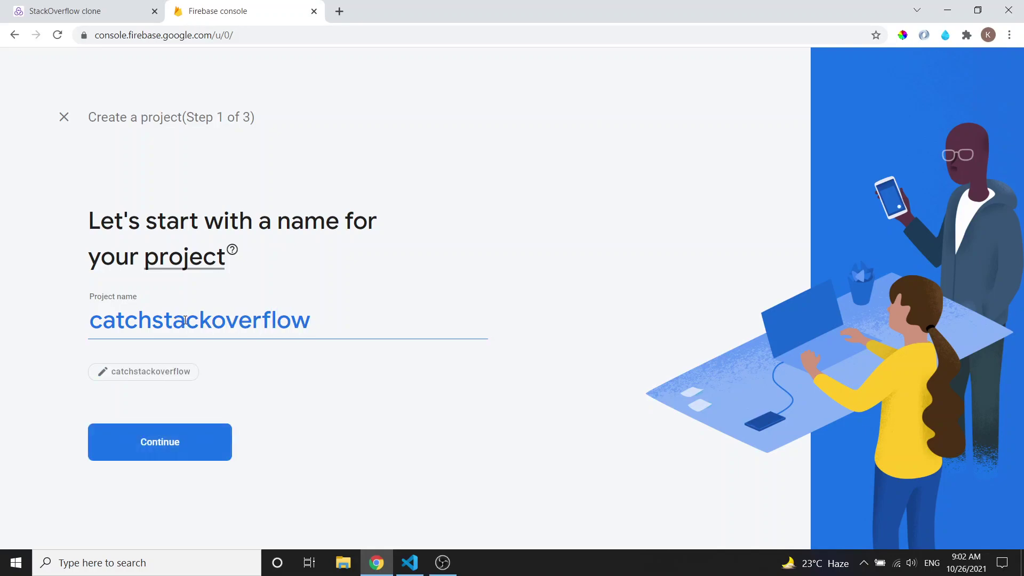
pyautogui.write('error')
pyautogui.moveTo(154, 371)
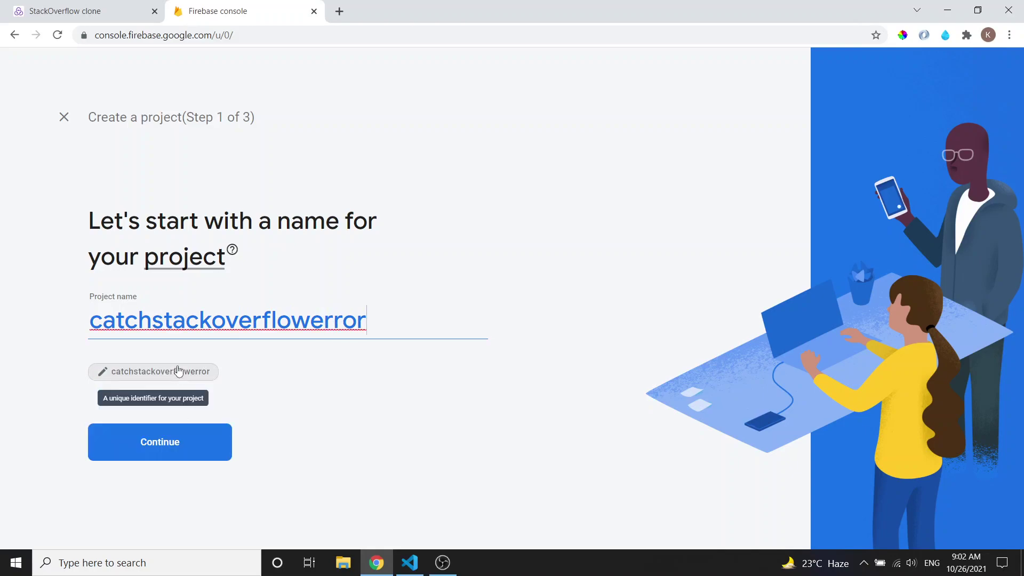
# Keep Google Analytics enabled, link it to Default Account for Firebase, and create the project
pyautogui.click(179, 443)
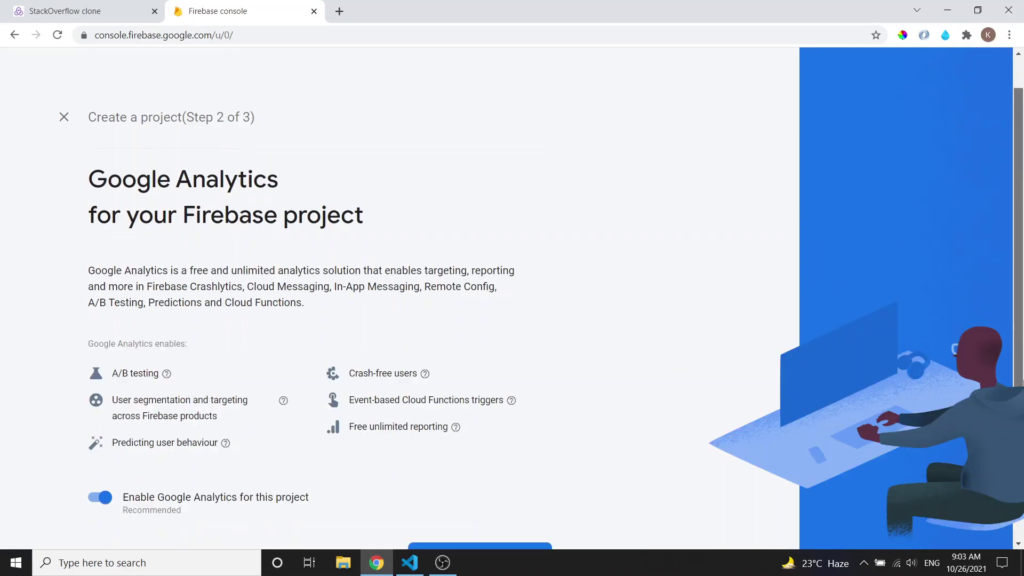
pyautogui.scroll(-2, 416, 530)
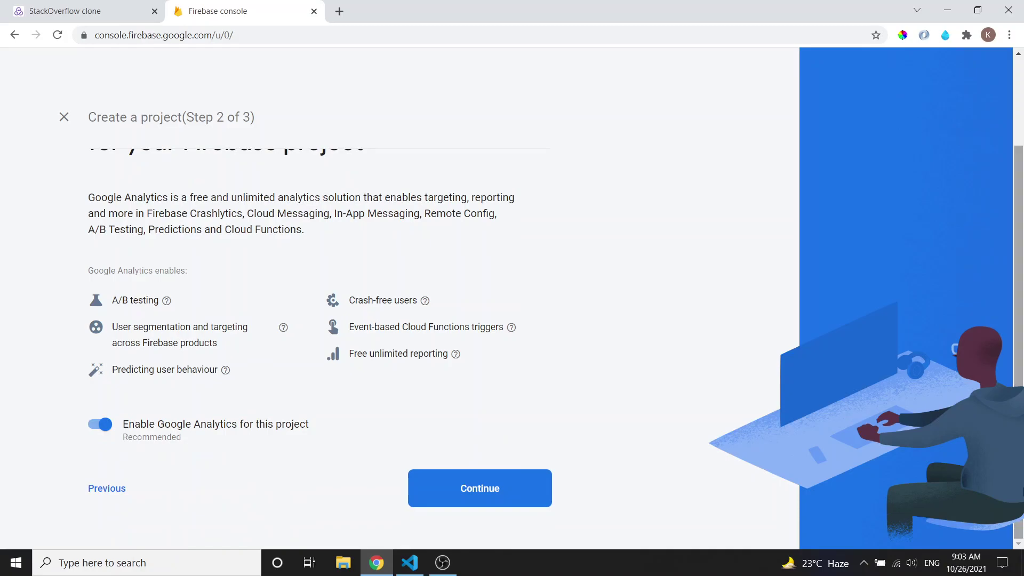
pyautogui.click(471, 495)
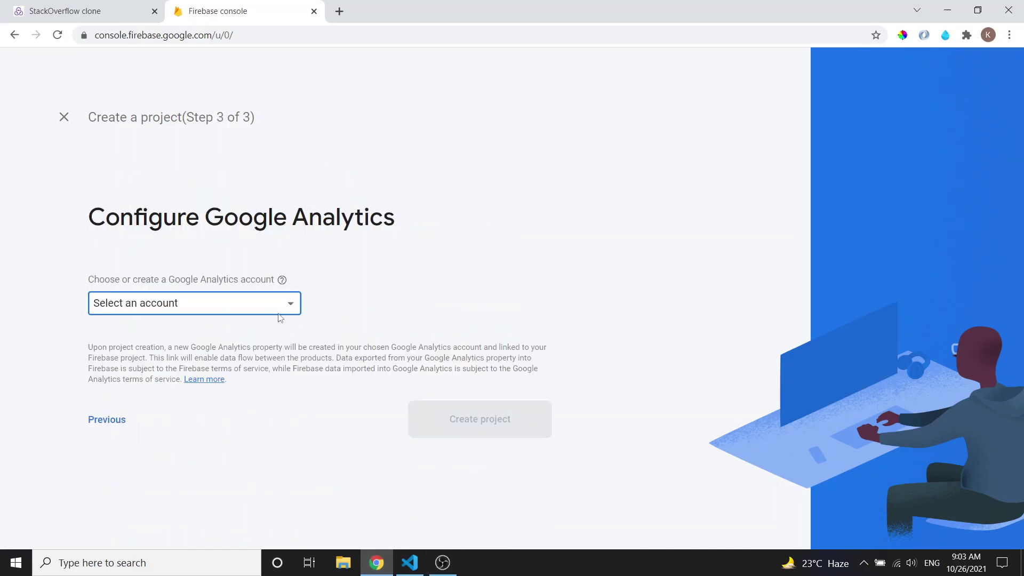
pyautogui.click(214, 305)
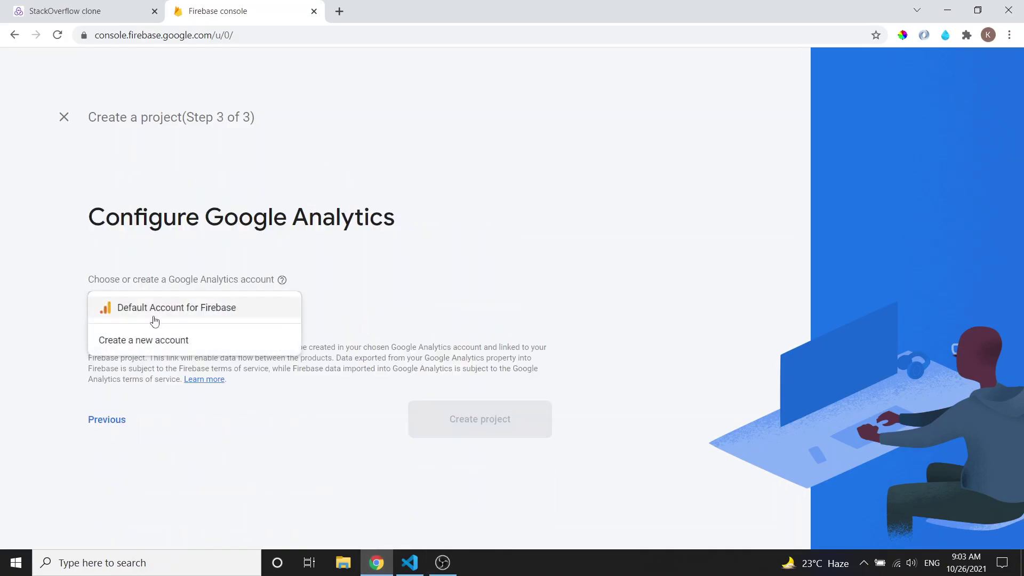
pyautogui.click(137, 344)
pyautogui.click(286, 353)
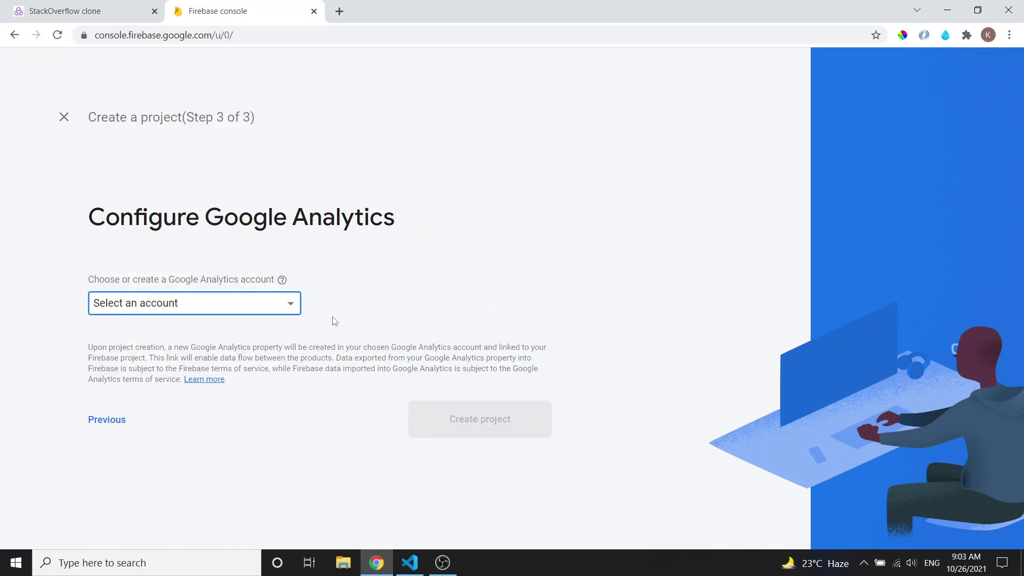
pyautogui.click(283, 302)
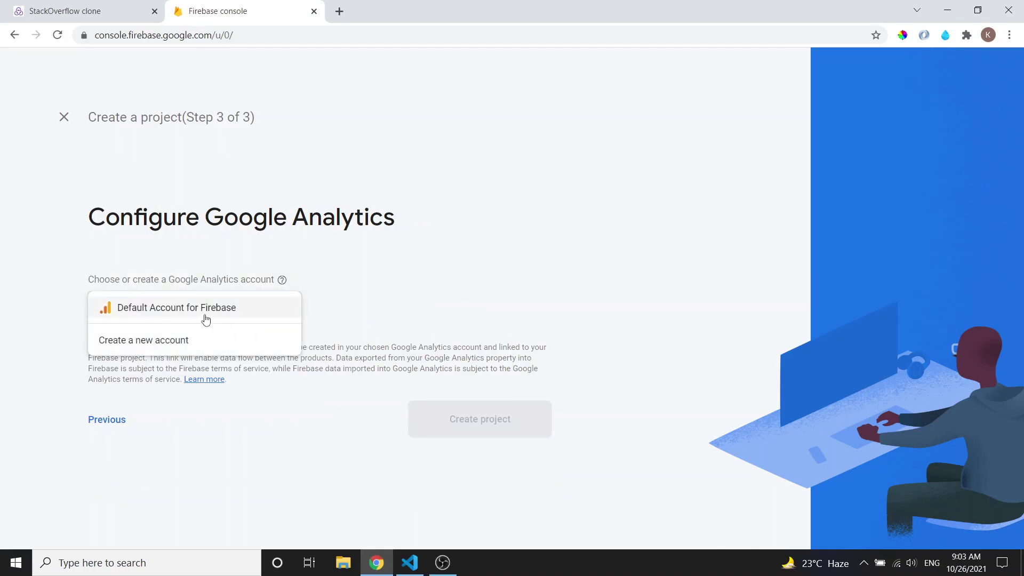
pyautogui.click(206, 320)
pyautogui.click(518, 441)
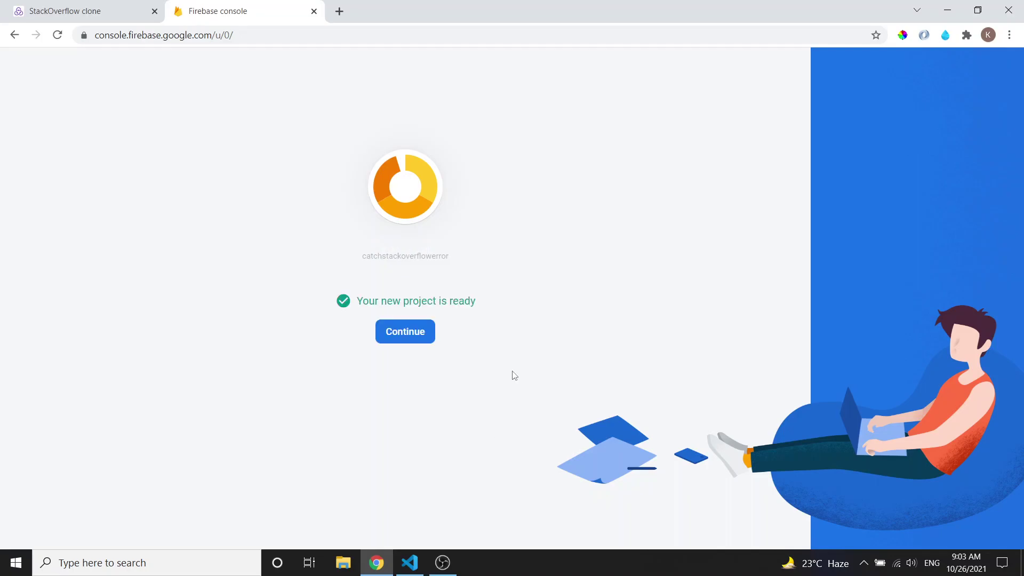
# Register a web app nicknamed 'stackoverflow' with Firebase Hosting also set up
pyautogui.click(401, 331)
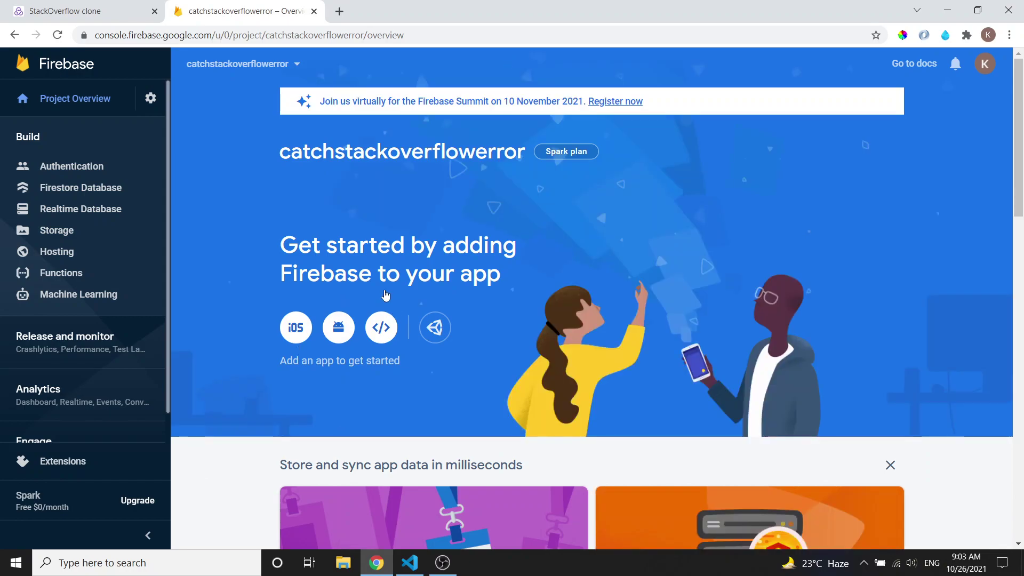
pyautogui.click(381, 327)
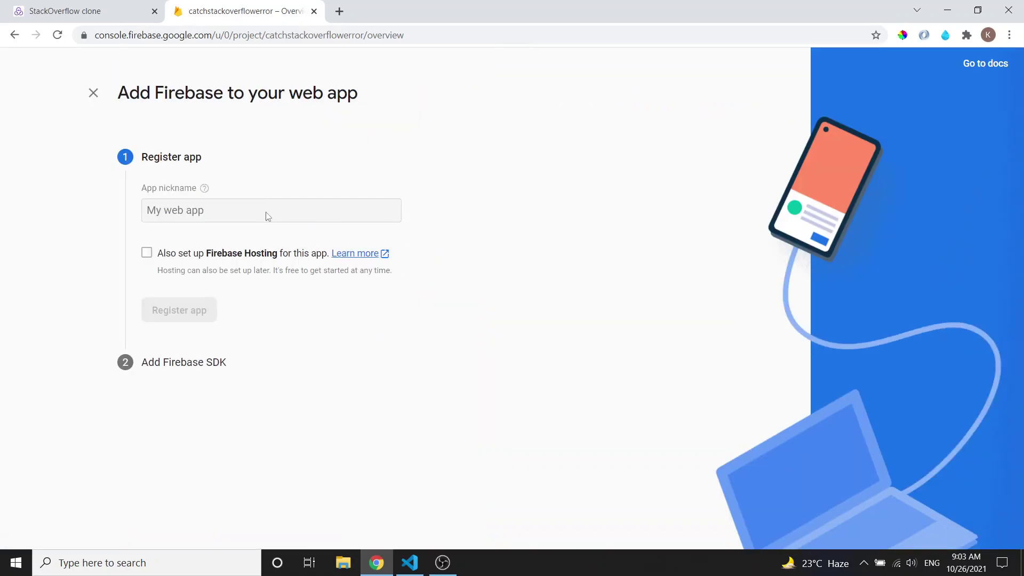
pyautogui.click(234, 209)
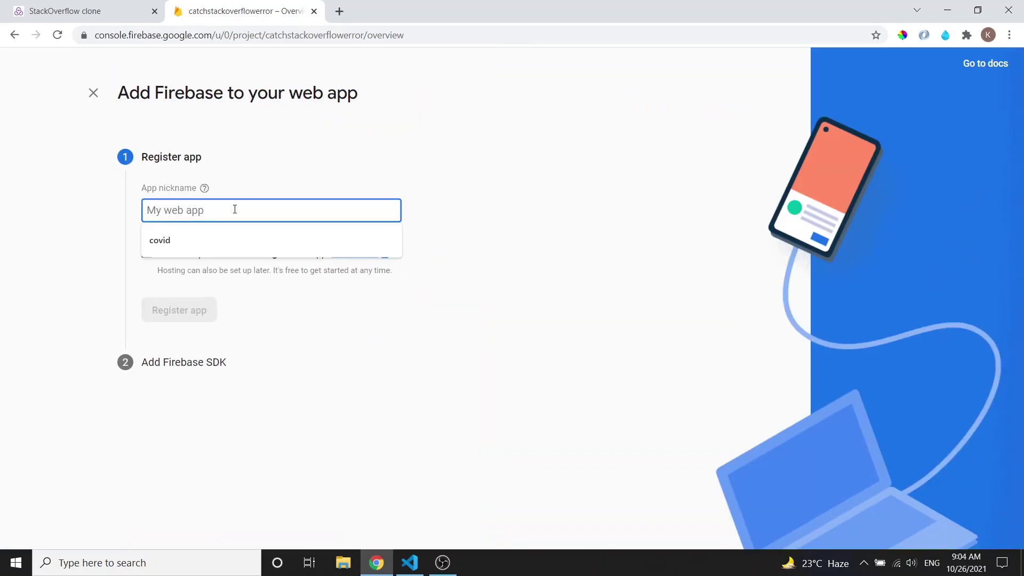
pyautogui.write('co')
pyautogui.press('BackSpace')
pyautogui.press('BackSpace')
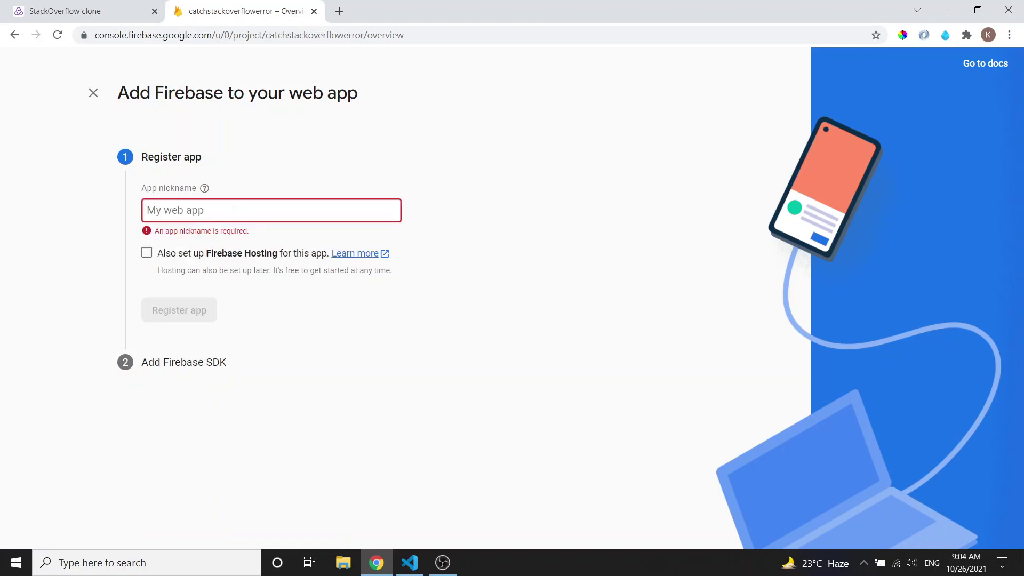
pyautogui.write('stackov')
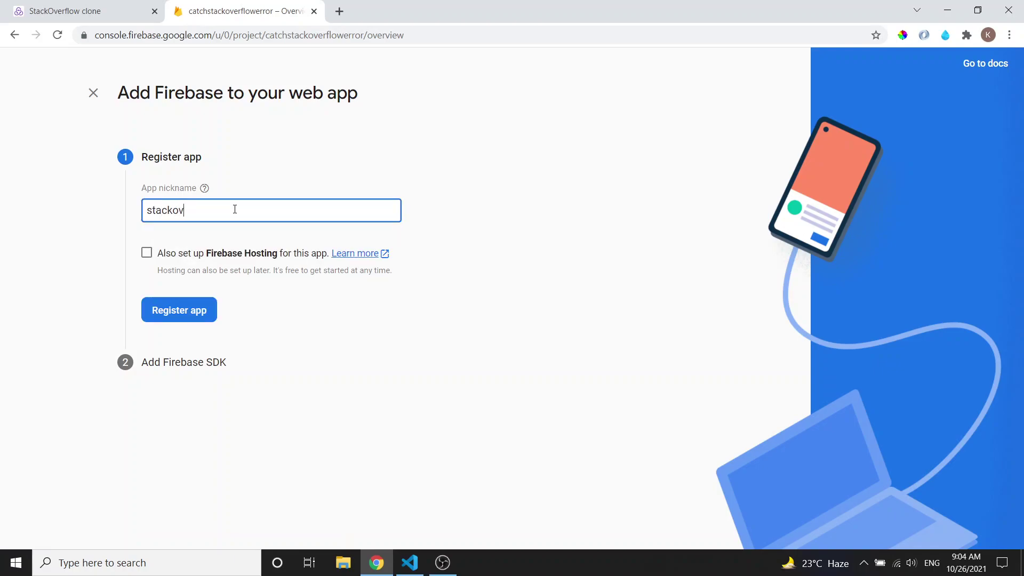
pyautogui.write('erflow')
pyautogui.press('Tab')
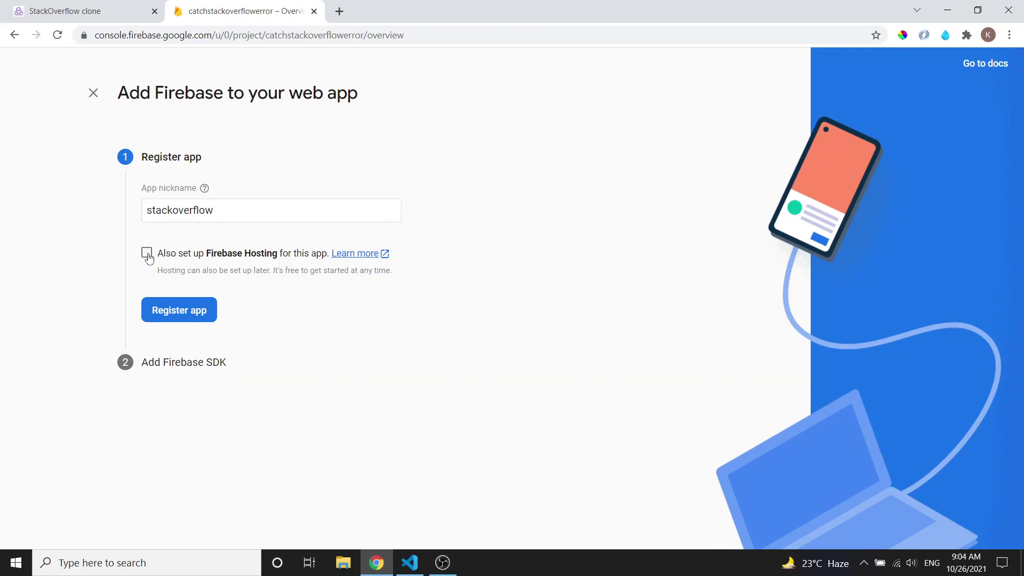
pyautogui.click(147, 254)
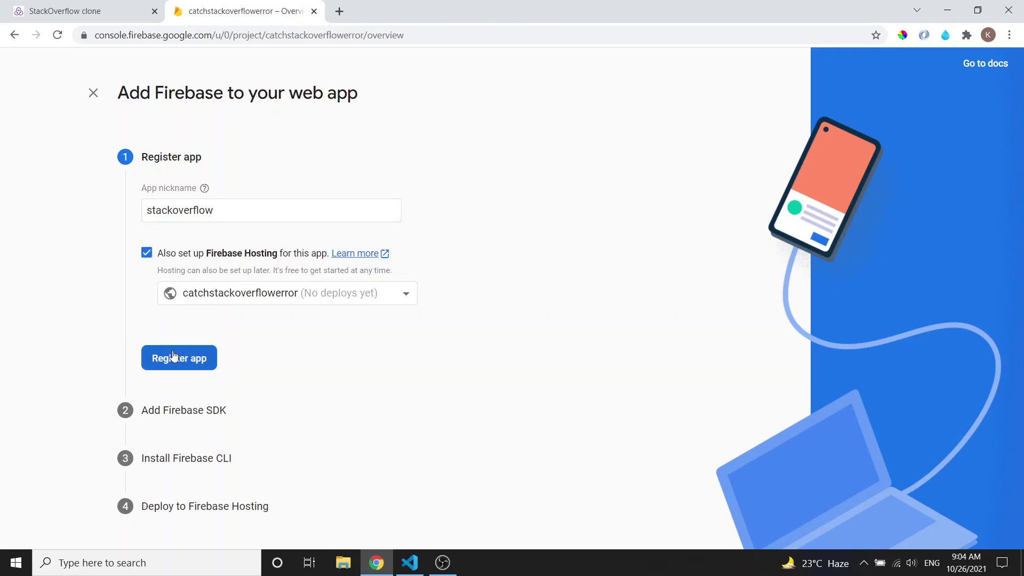
pyautogui.click(174, 356)
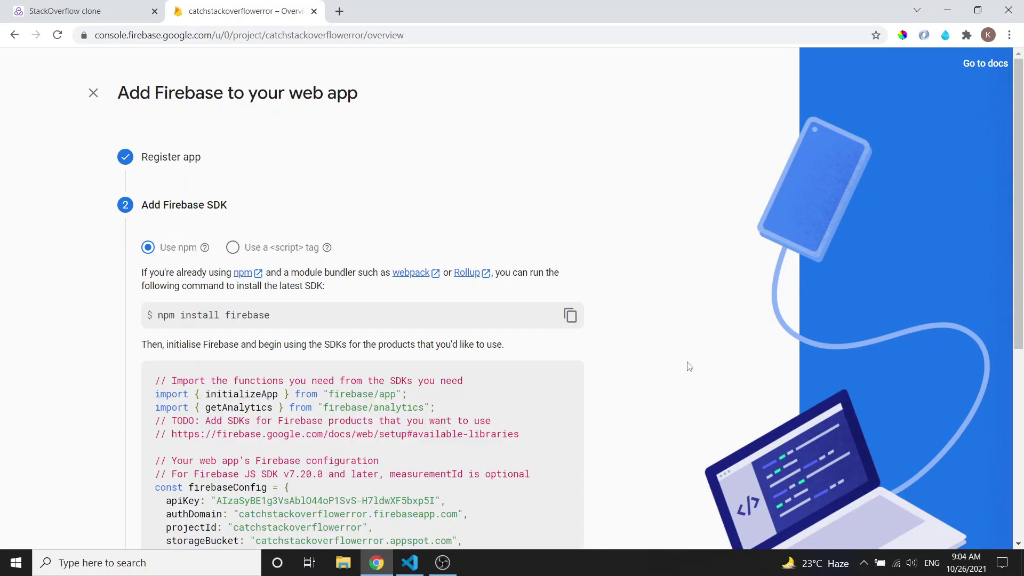
# Skip past the SDK and Firebase CLI steps and continue to the console
pyautogui.moveTo(1022, 186); pyautogui.dragTo(1022, 378)
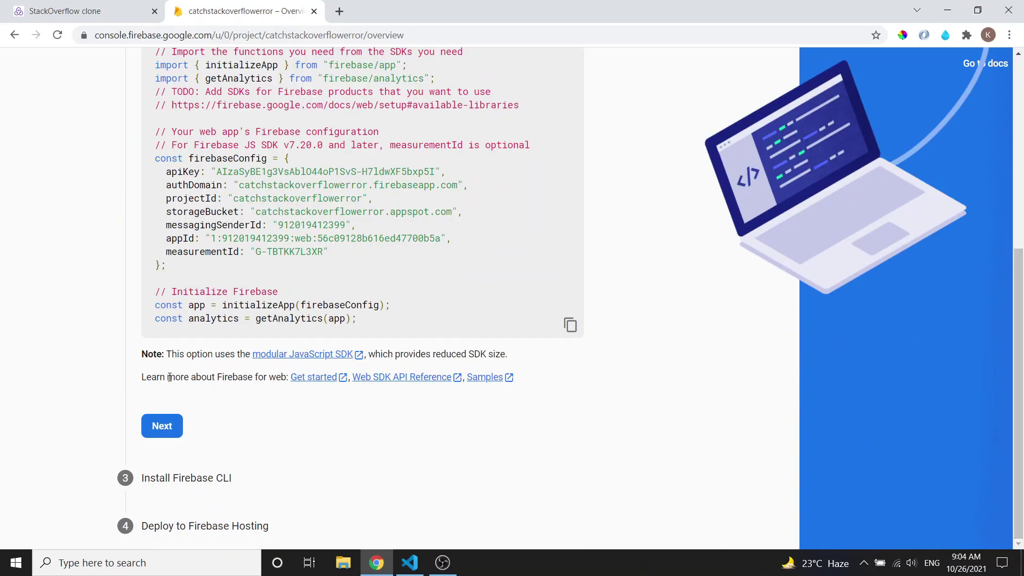
pyautogui.click(167, 427)
pyautogui.click(166, 422)
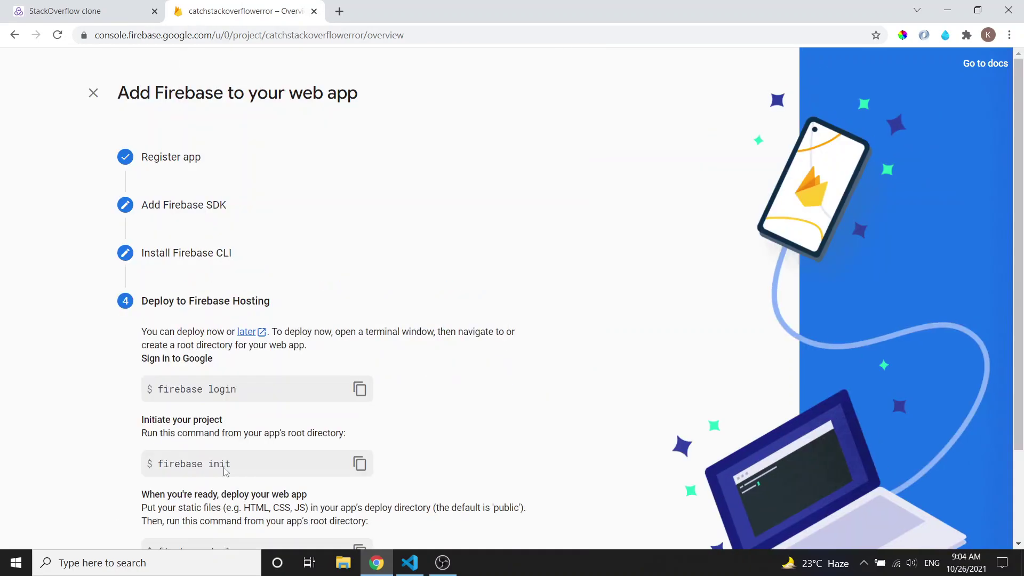
pyautogui.scroll(-2, 226, 472)
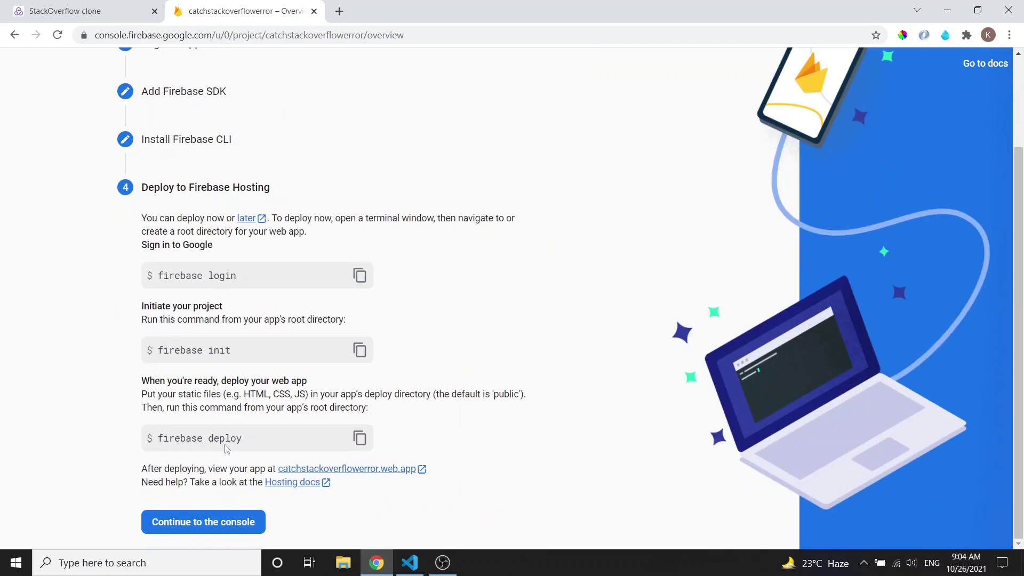
pyautogui.click(191, 526)
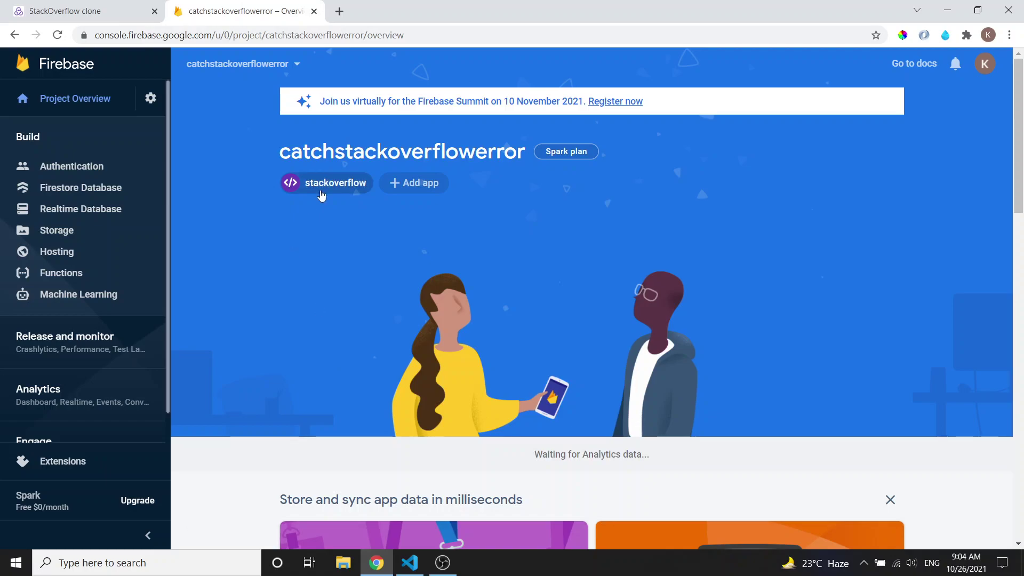
# Get started with Authentication for the project
pyautogui.click(94, 172)
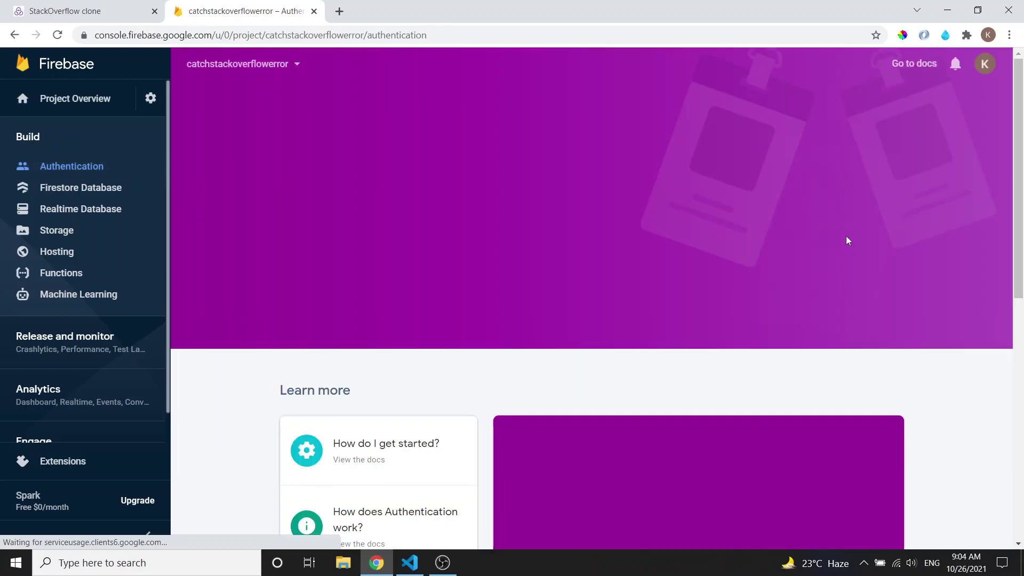
pyautogui.scroll(-1, 1023, 140)
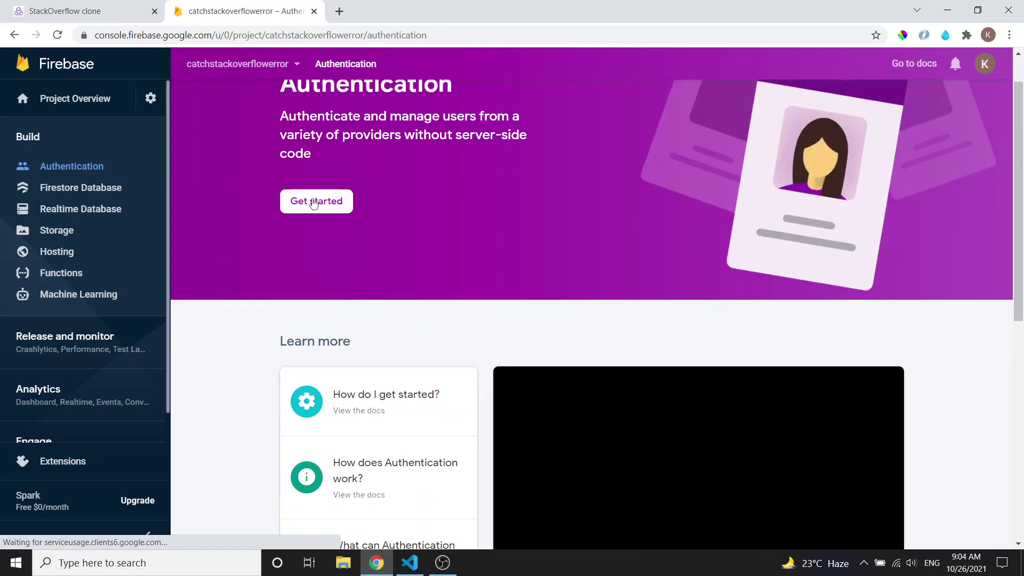
pyautogui.click(308, 202)
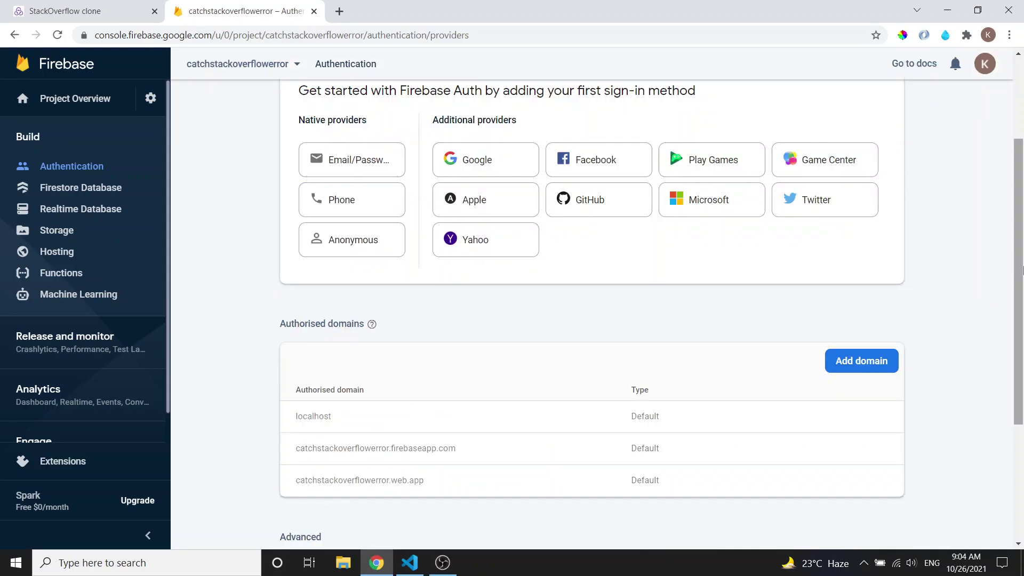
pyautogui.scroll(3, 1022, 270)
pyautogui.scroll(-2, 1022, 240)
pyautogui.scroll(-3, 1022, 213)
pyautogui.scroll(5, 1022, 114)
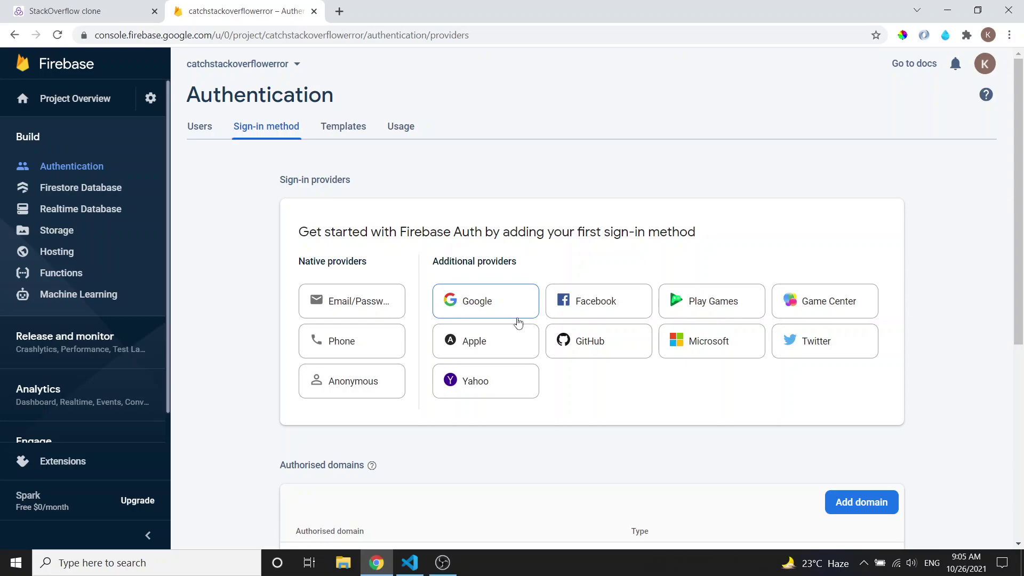
# Enable the Google sign-in provider with the account's e-mail as support contact and save
pyautogui.click(472, 300)
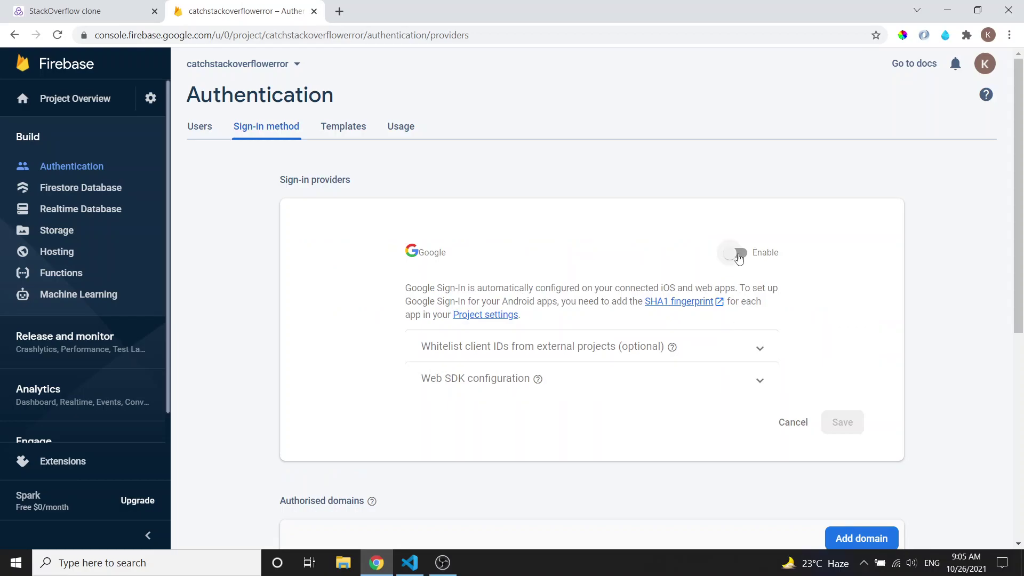
pyautogui.click(739, 256)
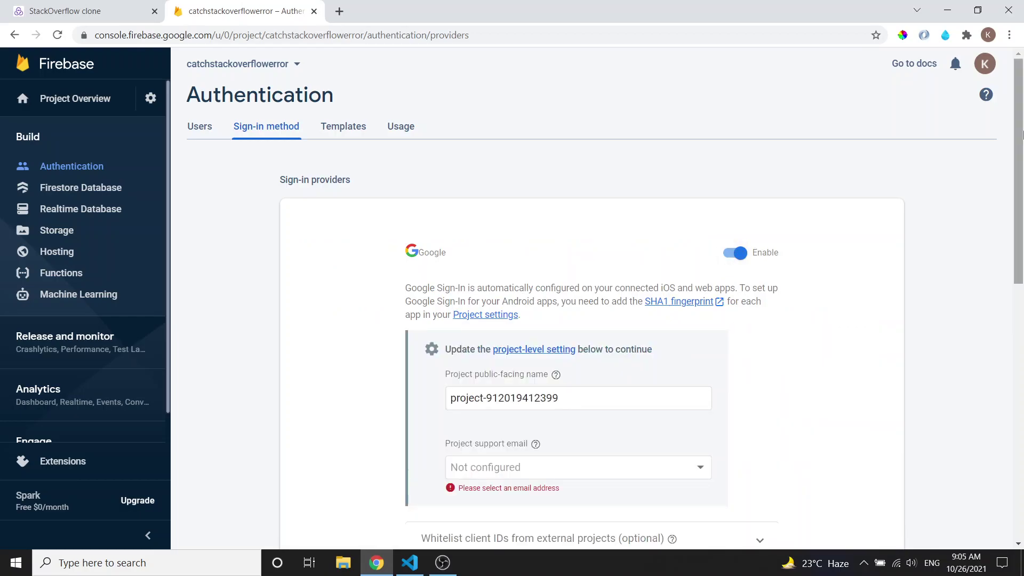
pyautogui.scroll(-5, 971, 216)
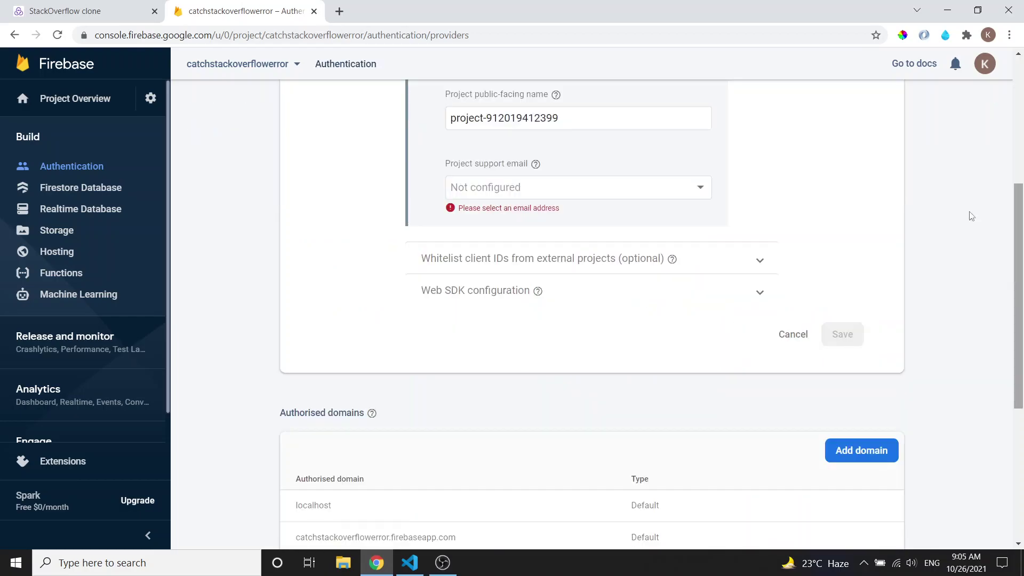
pyautogui.click(617, 192)
pyautogui.click(617, 192)
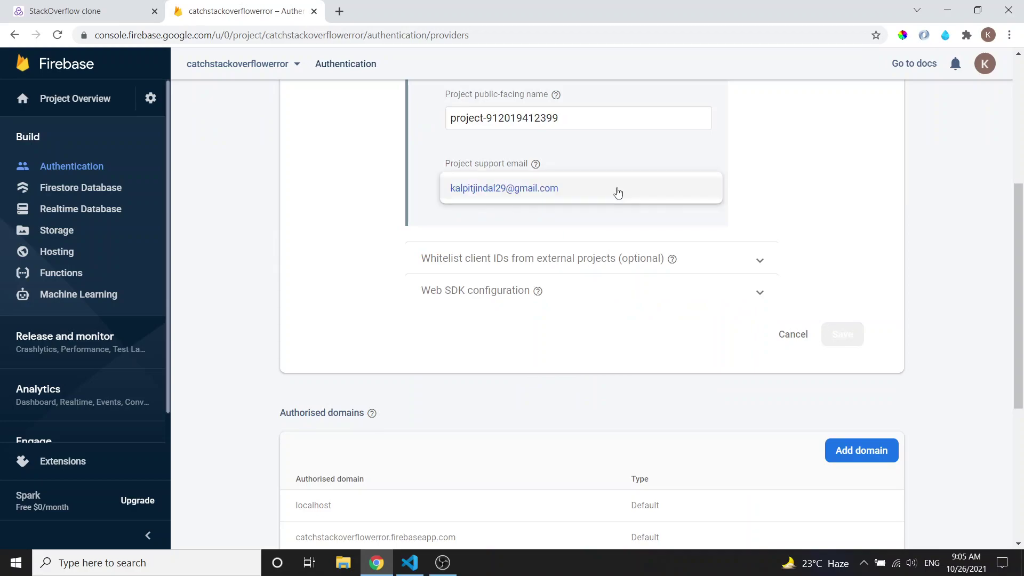
pyautogui.click(617, 192)
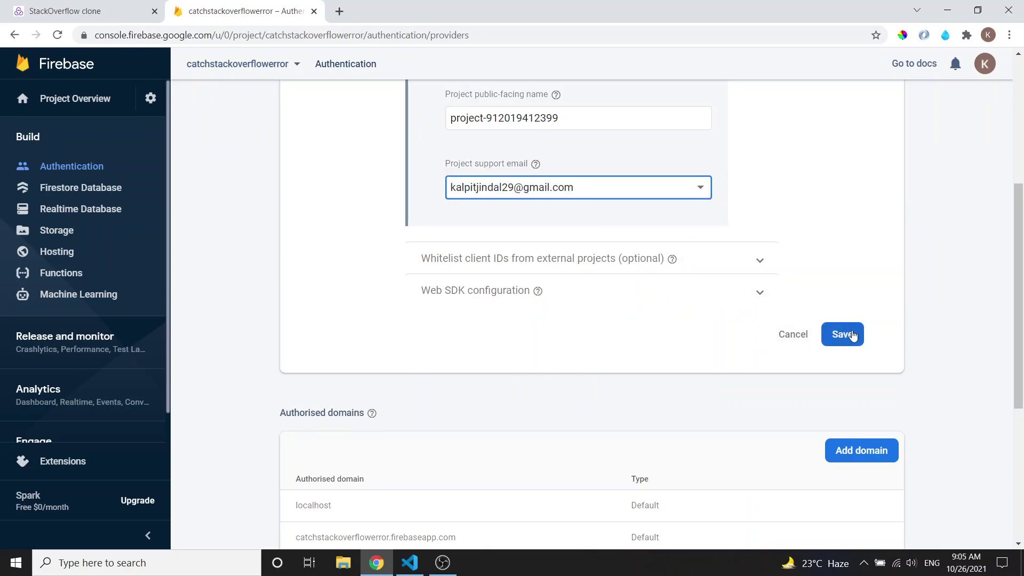
pyautogui.click(852, 335)
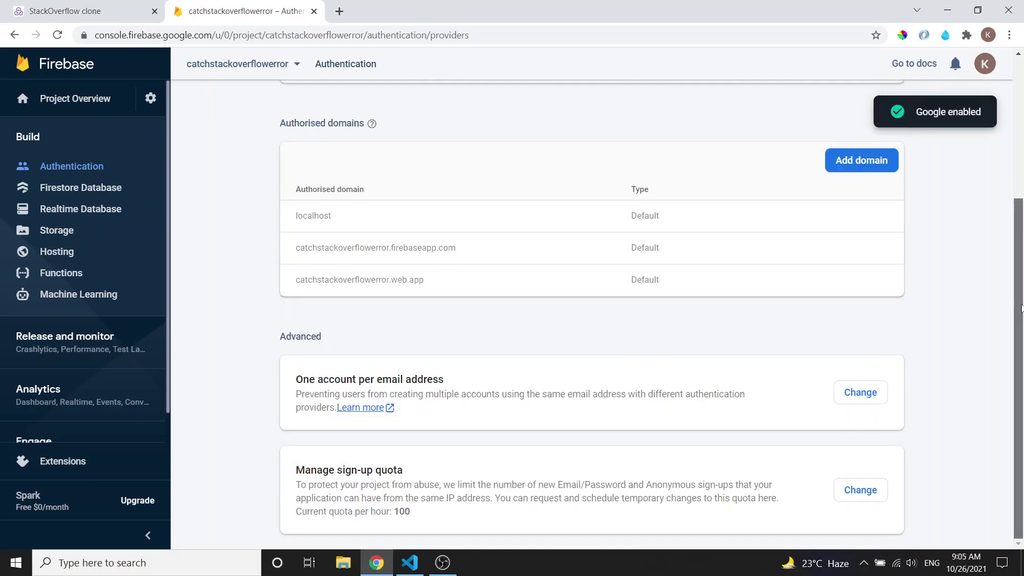
pyautogui.scroll(4, 1019, 302)
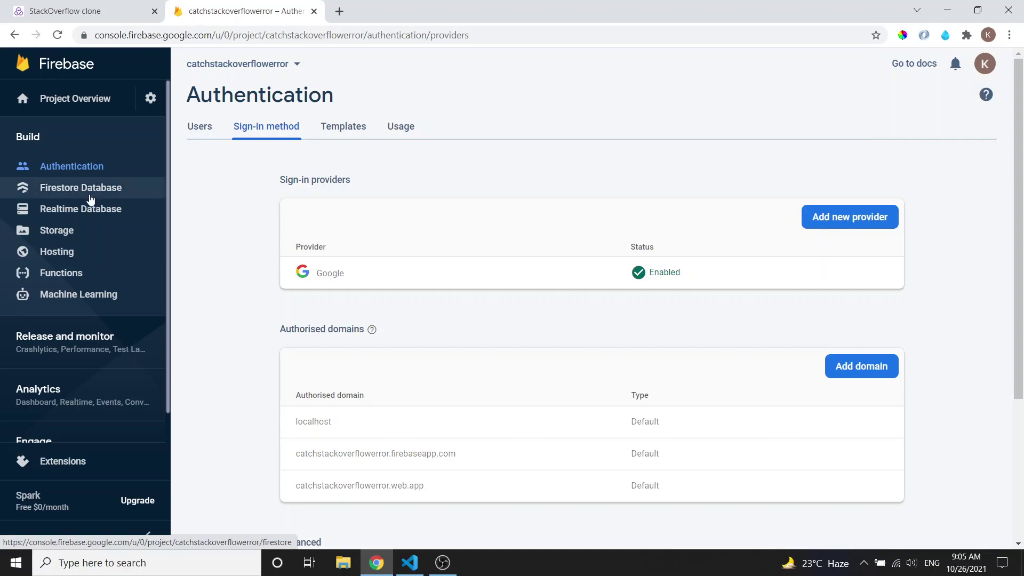
# Create a Cloud Firestore database in test mode, located in nam5 (us-central)
pyautogui.click(91, 199)
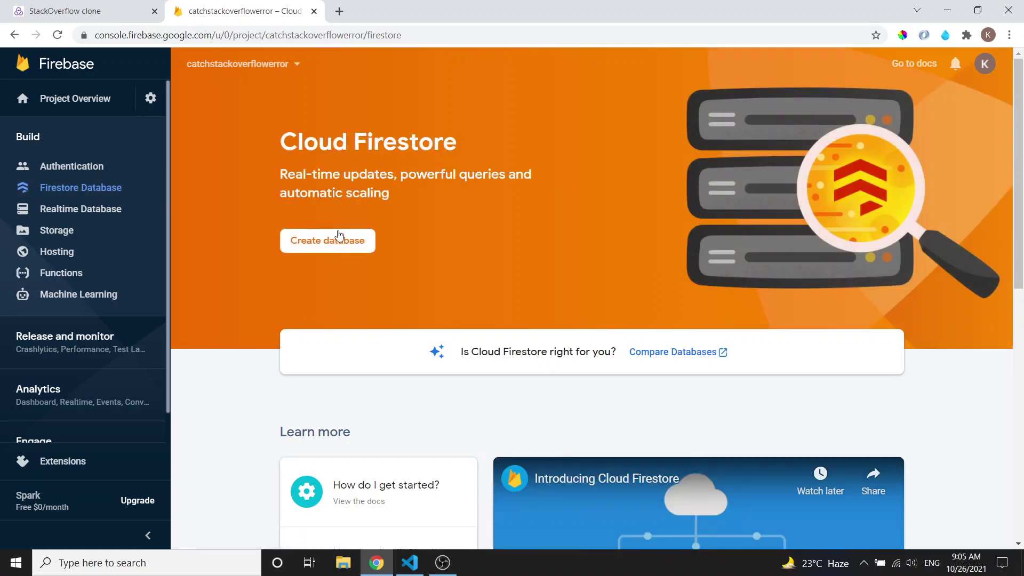
pyautogui.click(339, 237)
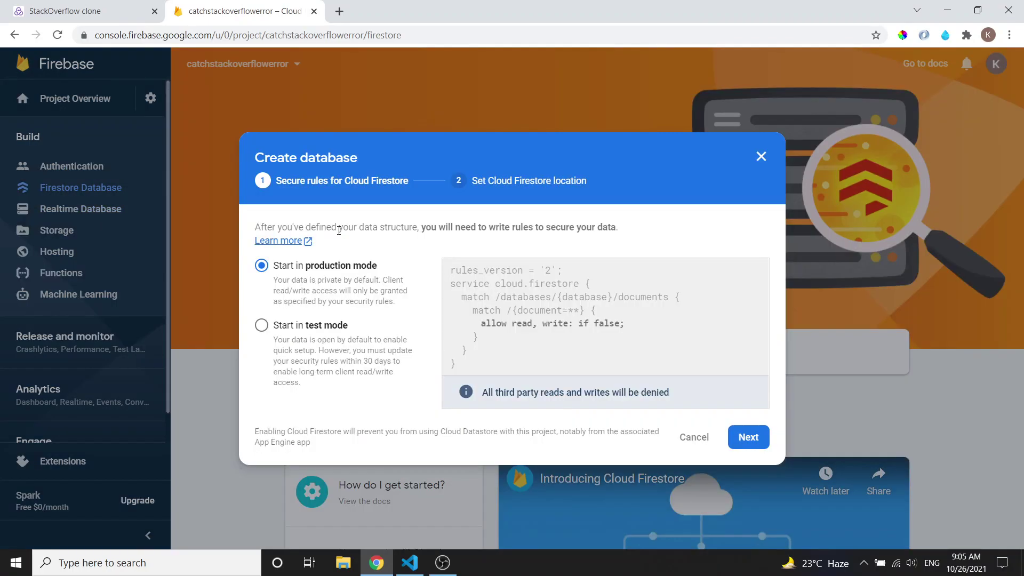
pyautogui.click(268, 330)
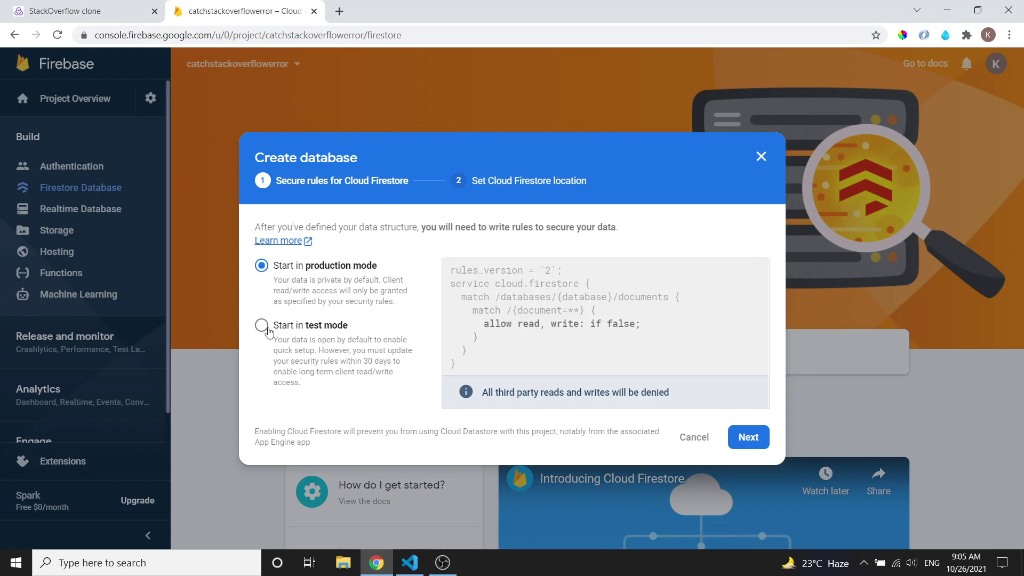
pyautogui.click(268, 330)
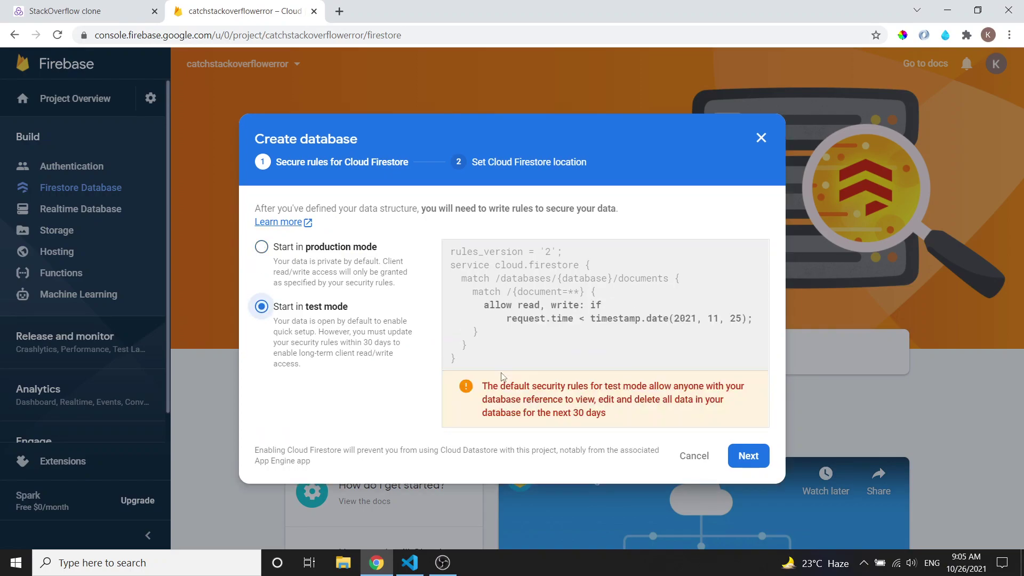
pyautogui.click(752, 459)
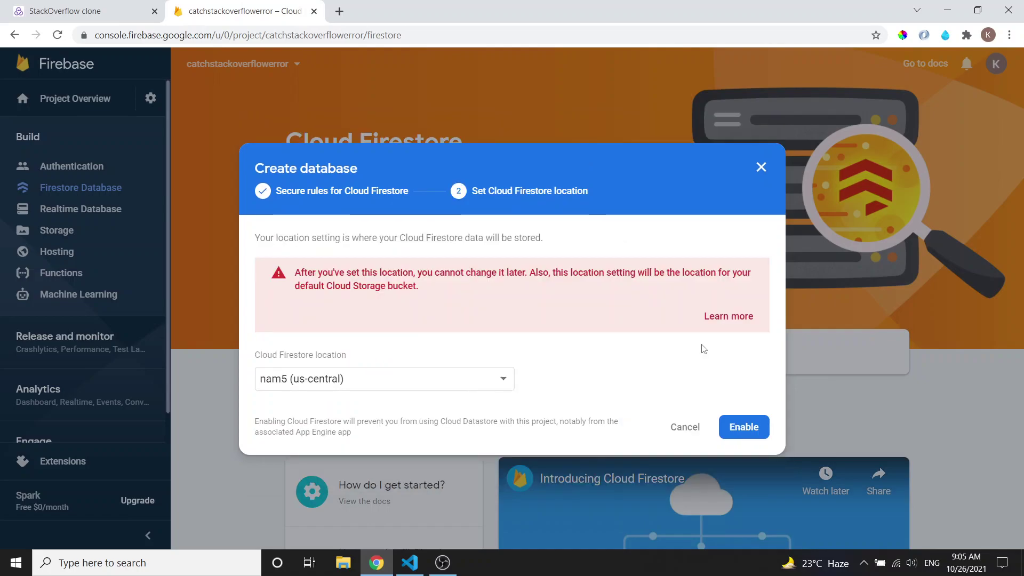
pyautogui.click(739, 426)
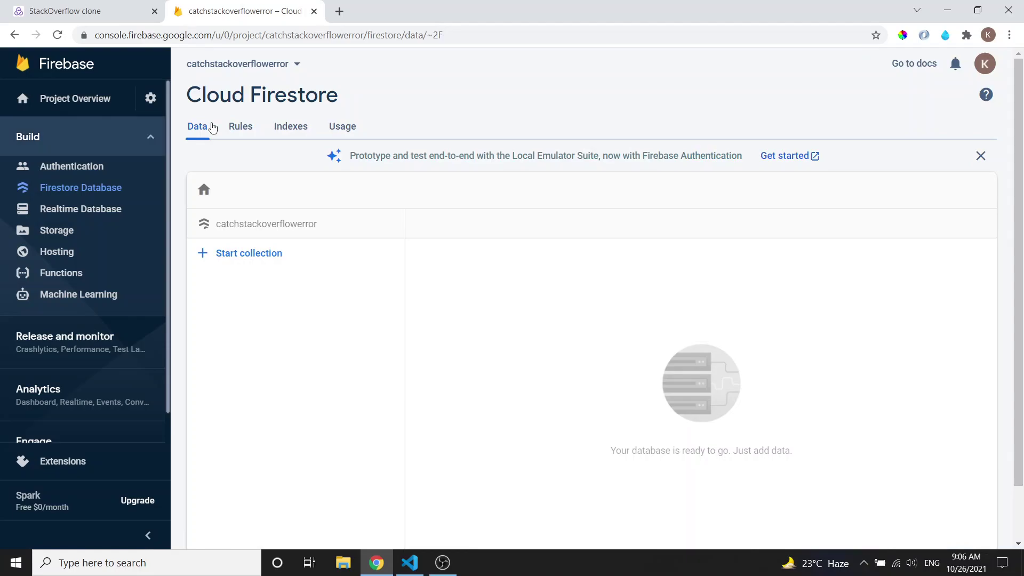
# Change the rules' expiry year on line 6 to 3021, publish, and return to Data
pyautogui.click(235, 125)
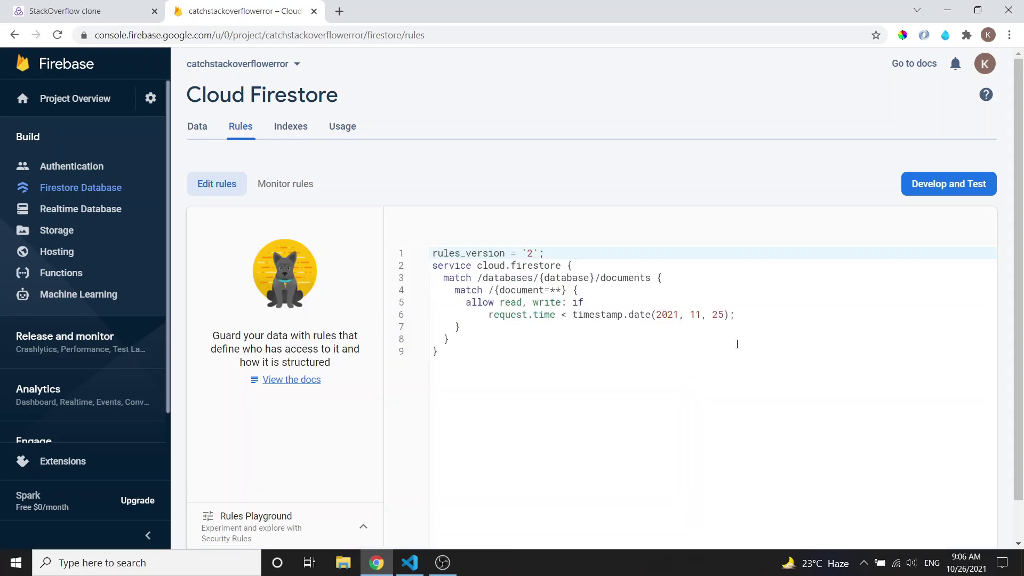
pyautogui.click(663, 315)
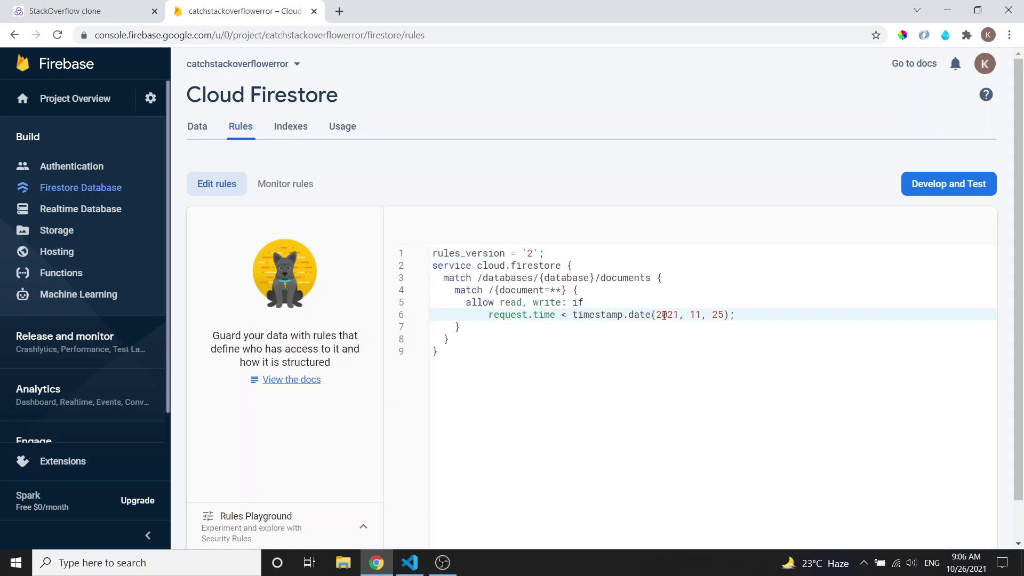
pyautogui.press('BackSpace')
pyautogui.write('3')
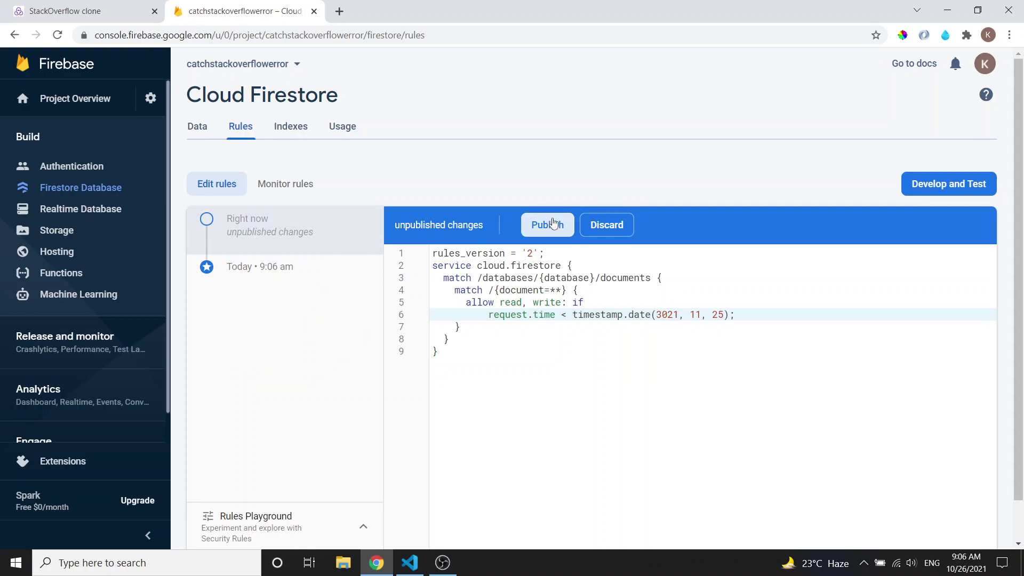
pyautogui.click(553, 224)
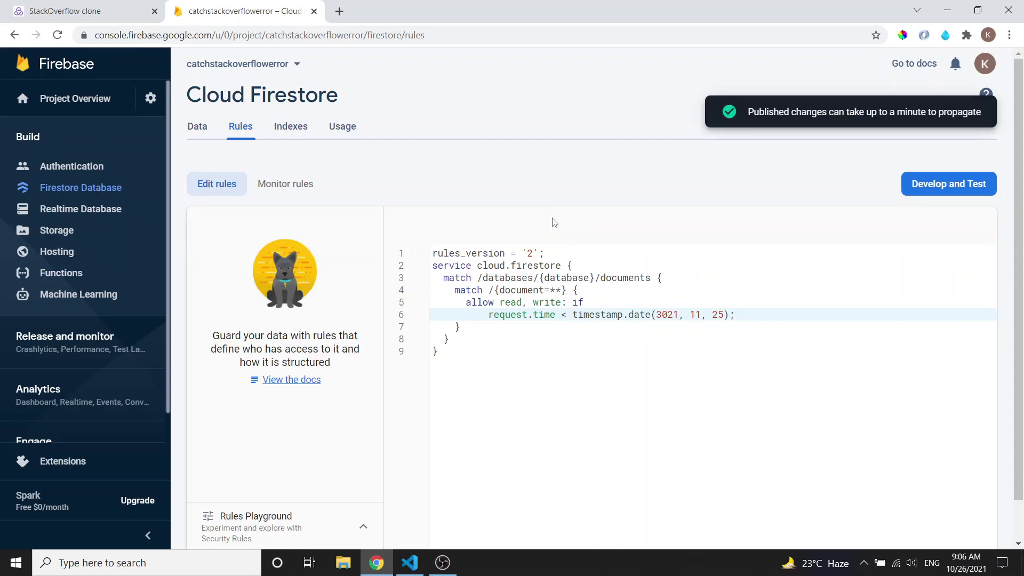
pyautogui.click(203, 128)
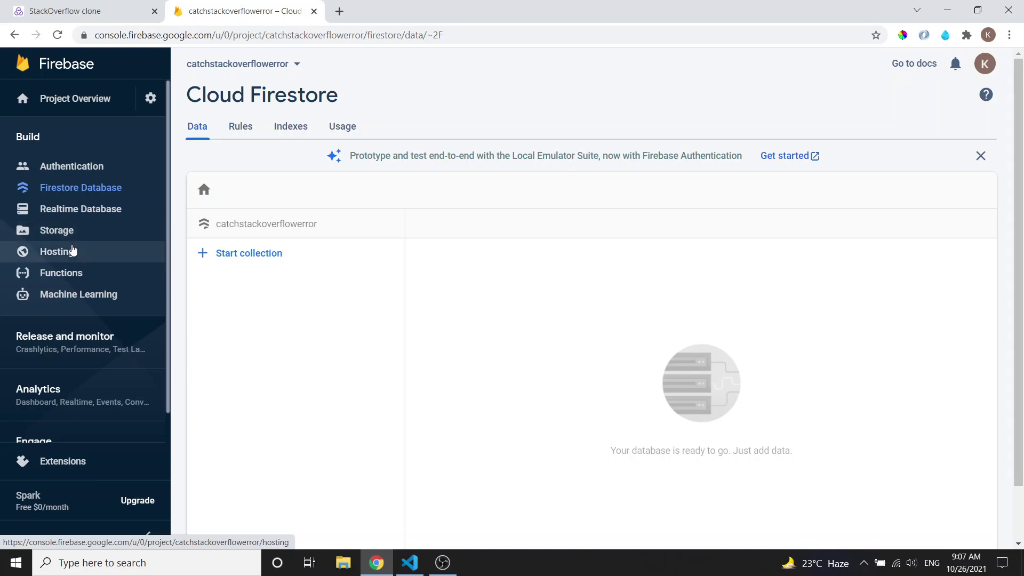
# From the project overview, open the stackoverflow app settings, show Config and copy firebaseConfig
pyautogui.click(73, 250)
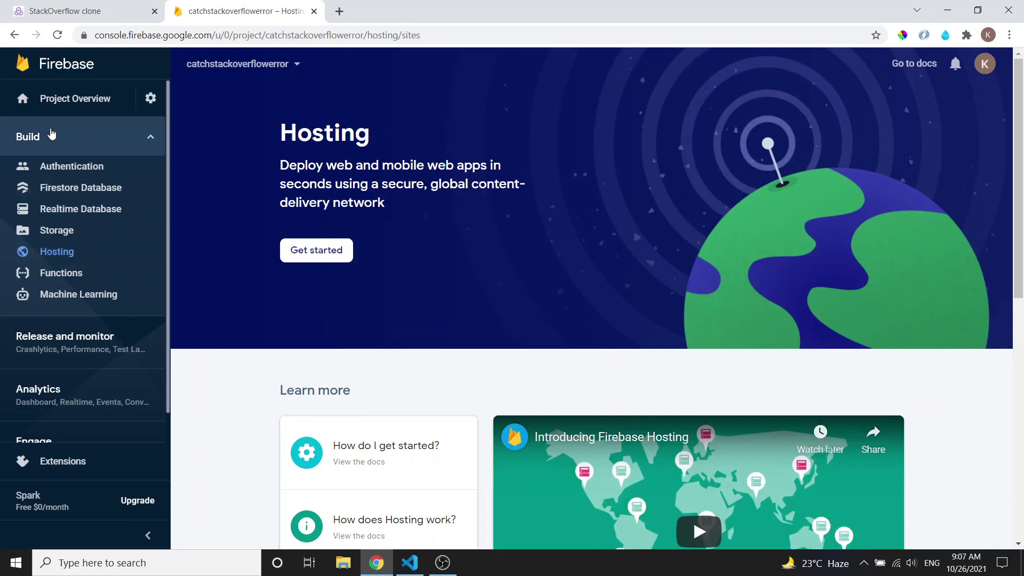
pyautogui.click(115, 139)
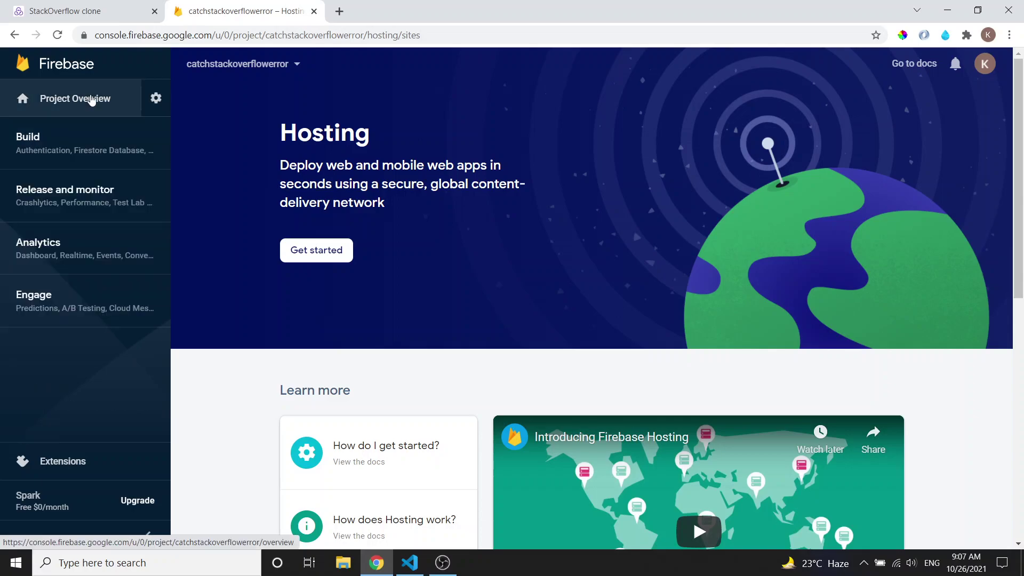
pyautogui.click(92, 100)
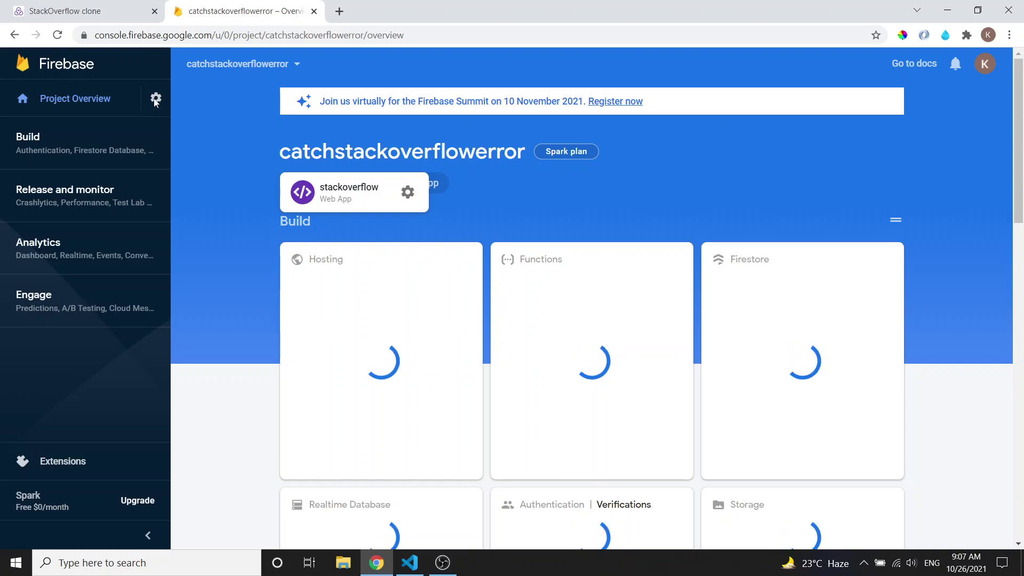
pyautogui.click(406, 193)
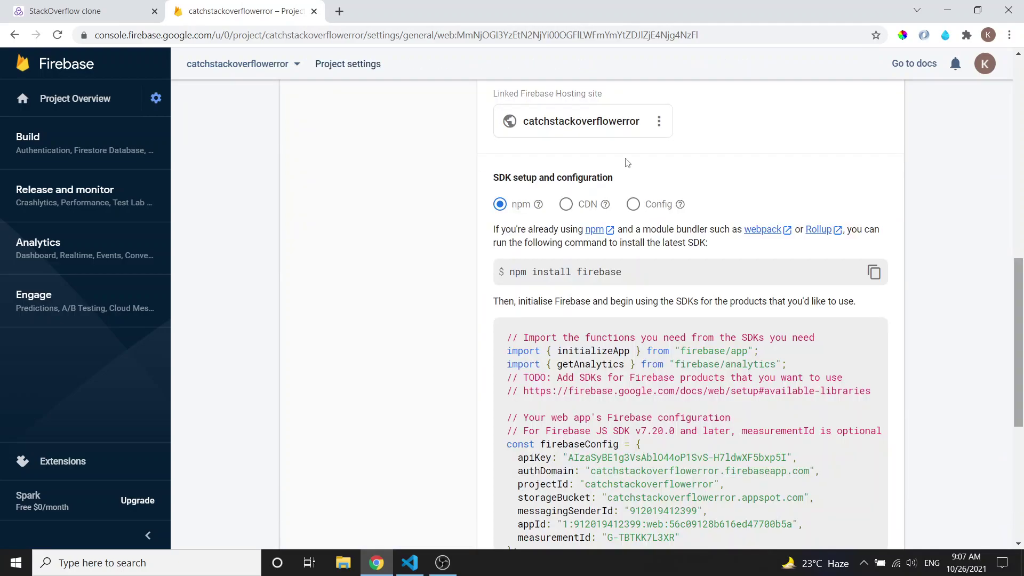
pyautogui.click(633, 205)
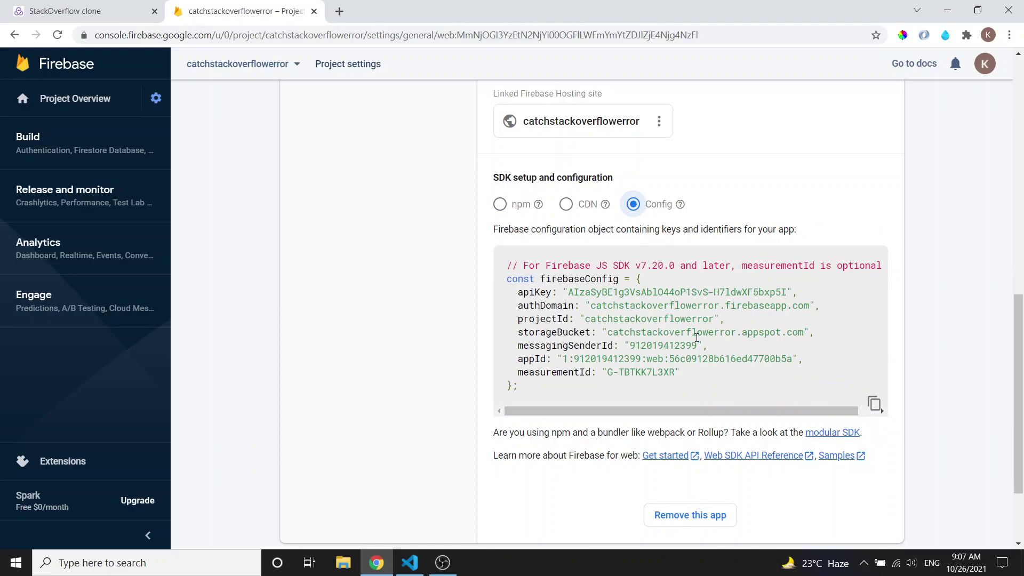
pyautogui.moveTo(523, 386); pyautogui.dragTo(508, 279)
pyautogui.hotkey('ctrl', 'c')
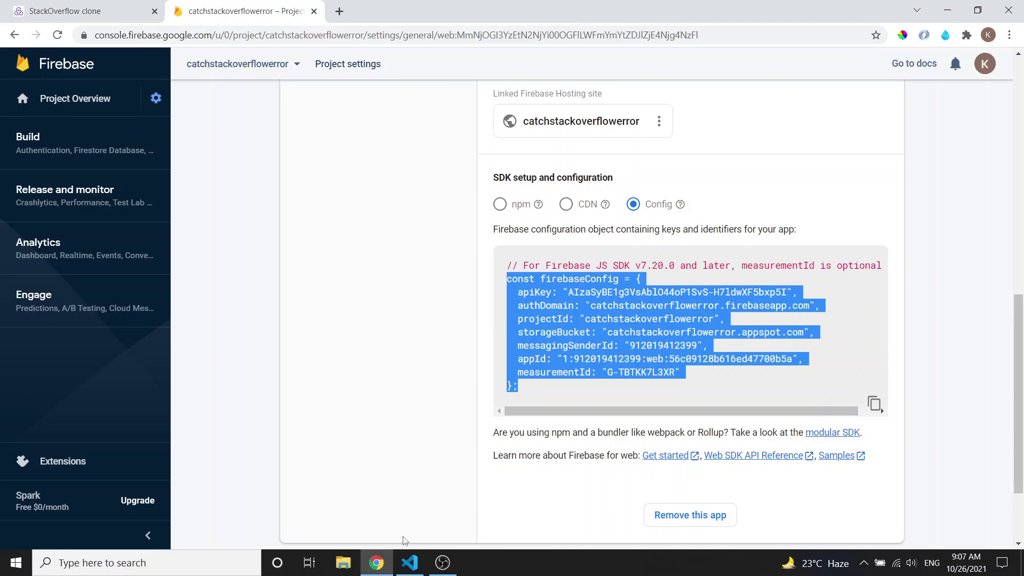
pyautogui.click(409, 563)
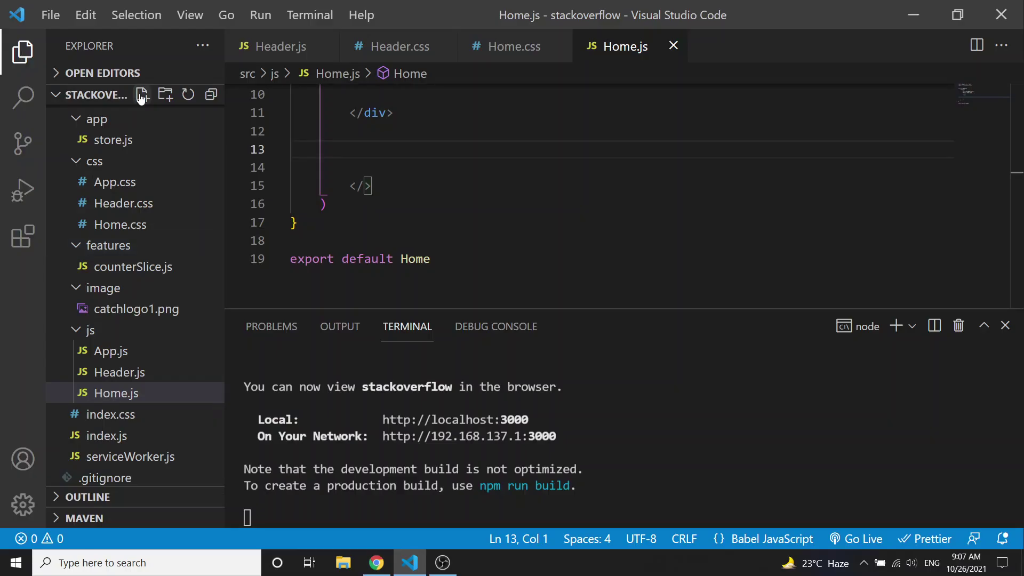
# Create src/js/firebase.js, paste the firebaseConfig object into it and save
pyautogui.click(141, 96)
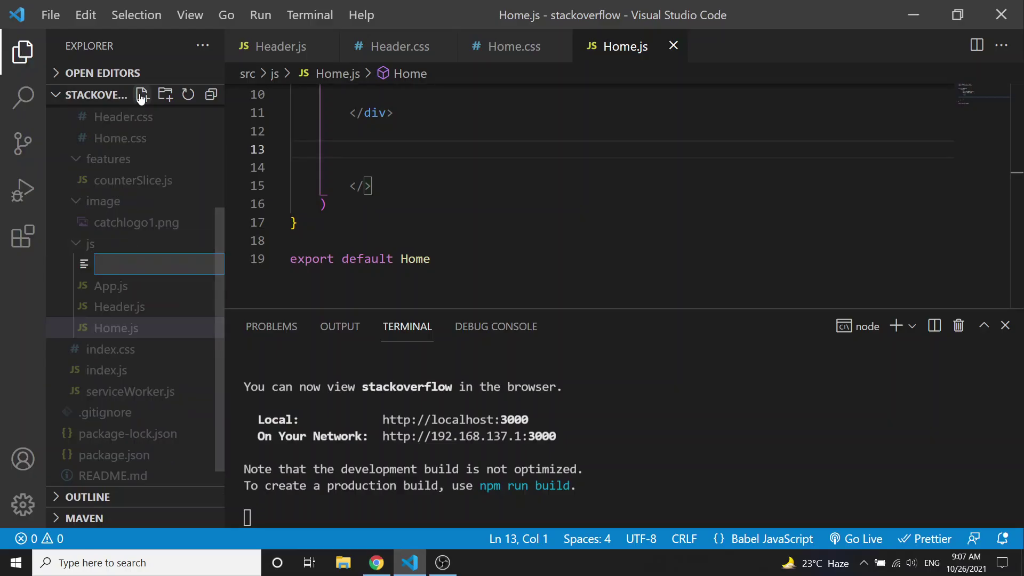
pyautogui.write('fireba')
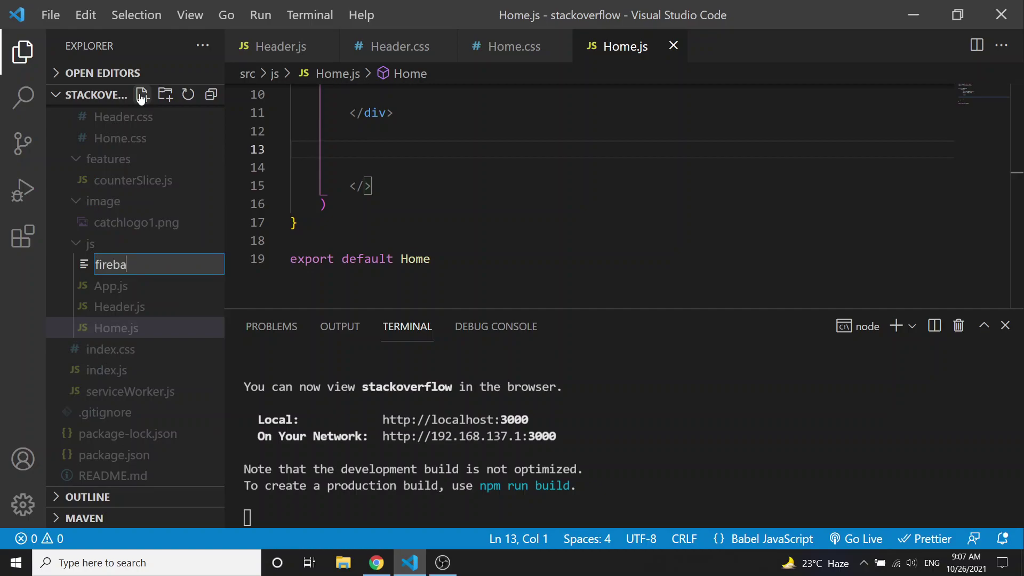
pyautogui.write('se.js')
pyautogui.press('Return')
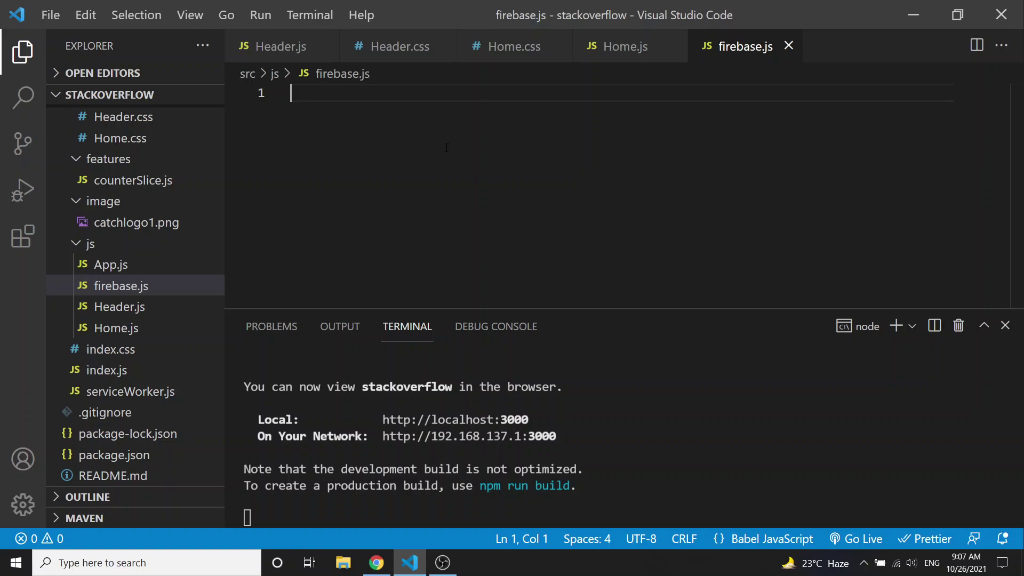
pyautogui.hotkey('ctrl', 'v')
pyautogui.press('Return')
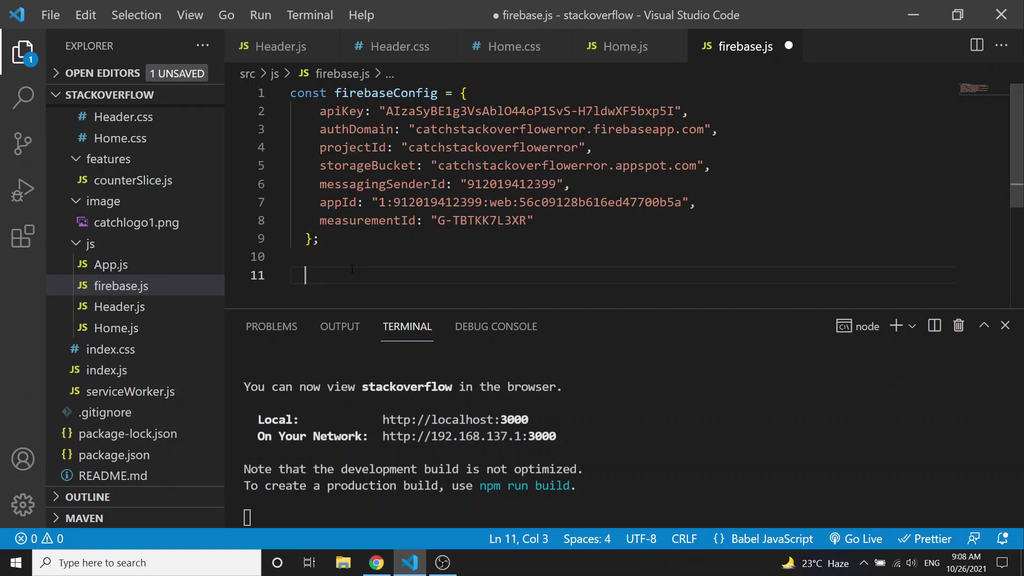
pyautogui.hotkey('ctrl', 's')
pyautogui.hotkey('ctrl', 'j')
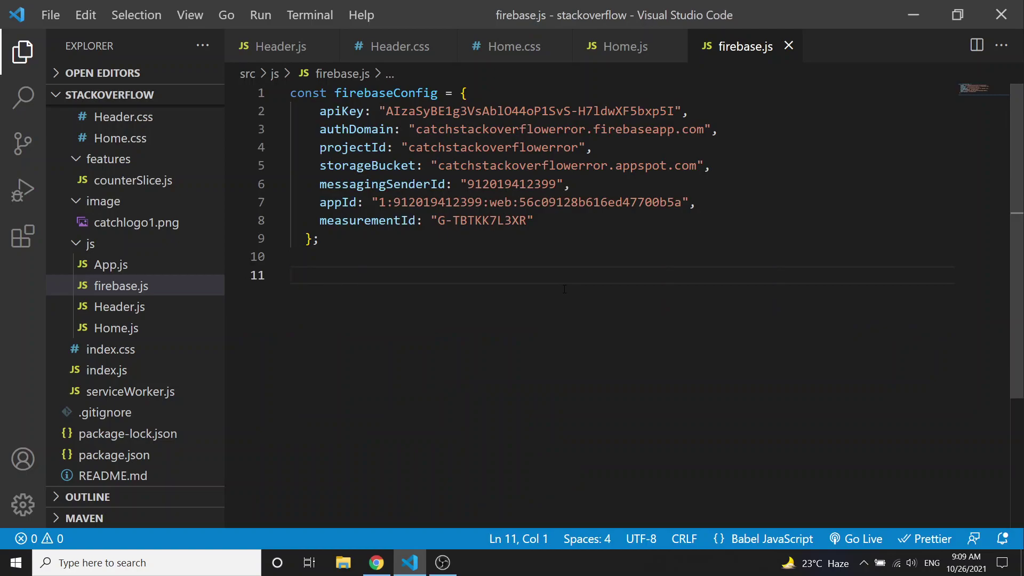
pyautogui.click(523, 229)
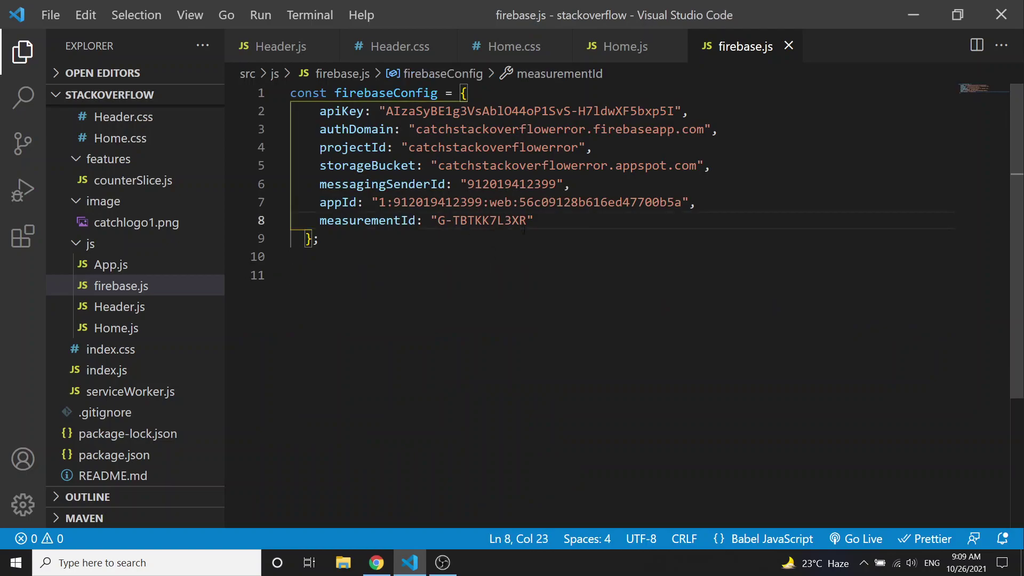
pyautogui.click(298, 93)
# Add import firebase from 'firebase'; at the top and begin the firebaseapp line below the config
pyautogui.click(295, 95)
pyautogui.press('Return')
pyautogui.press('Return')
pyautogui.press('Up')
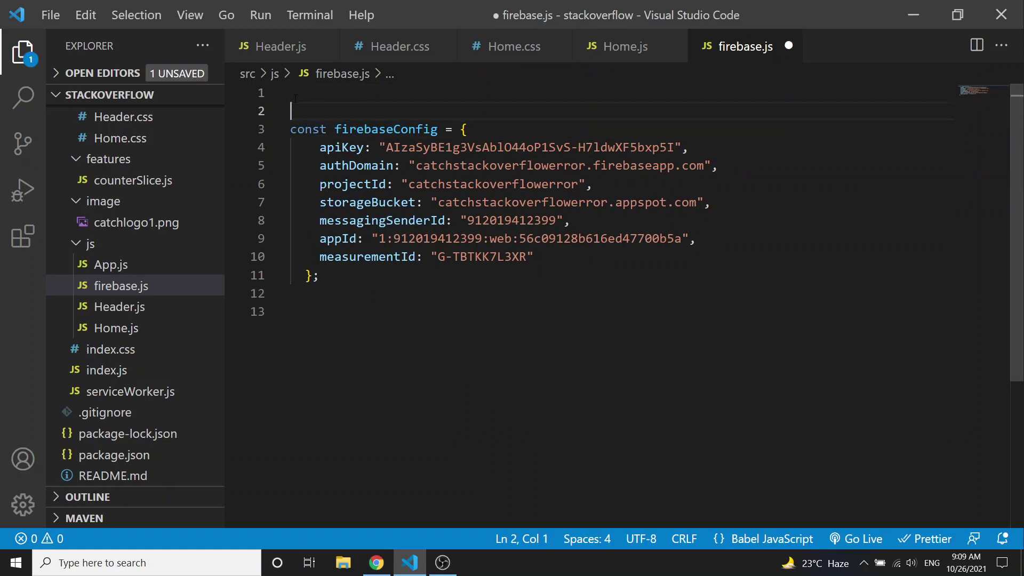
pyautogui.press('Up')
pyautogui.write('im')
pyautogui.write('port fireb')
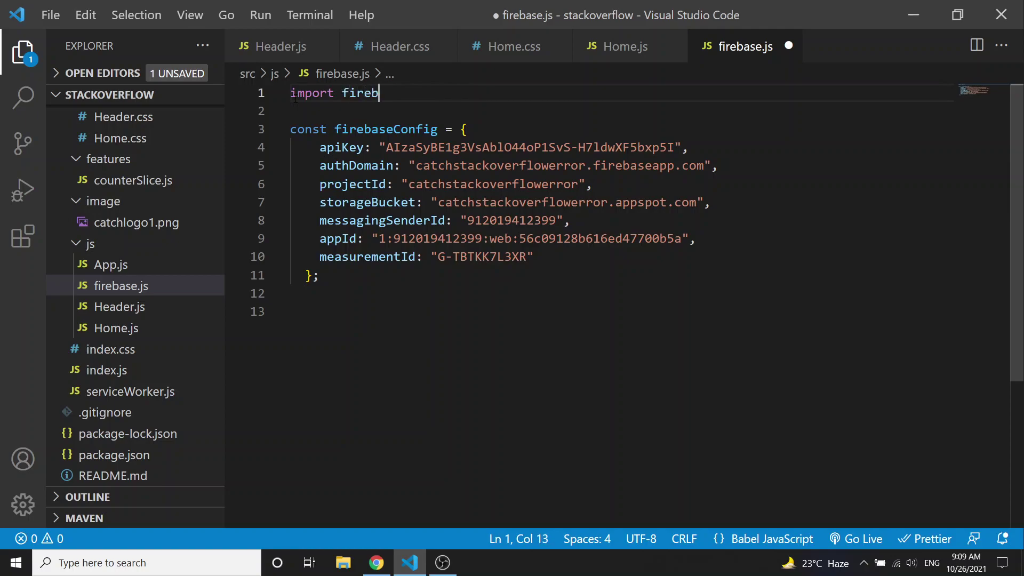
pyautogui.write('ase from ')
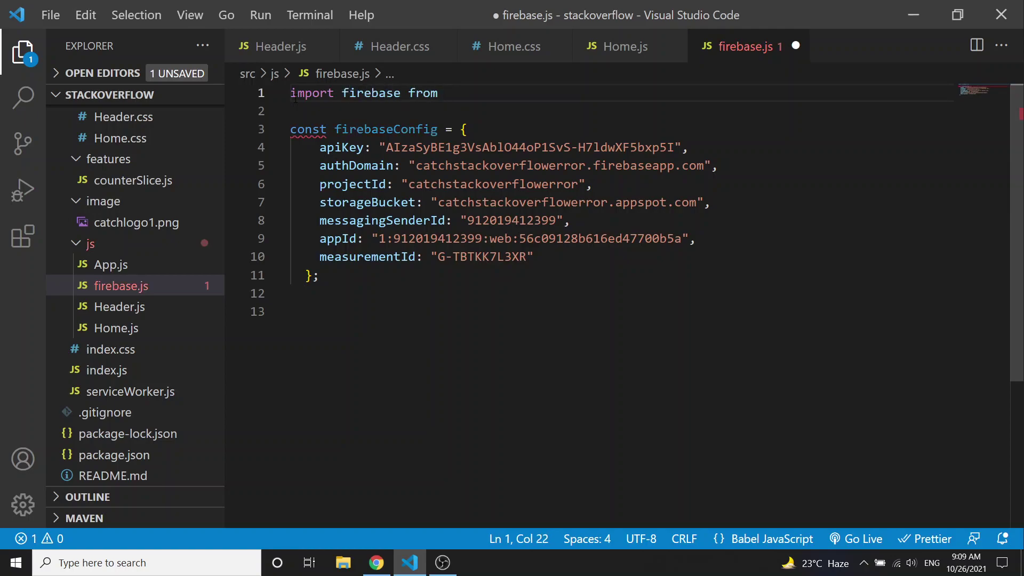
pyautogui.write("'firebase")
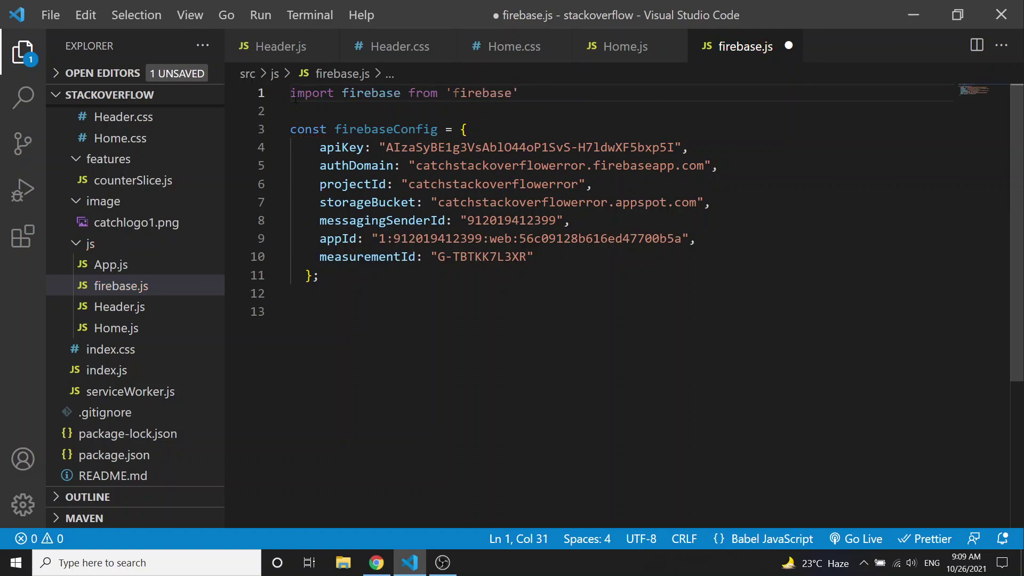
pyautogui.write("';")
pyautogui.press('Down')
pyautogui.press('Down')
pyautogui.press('Down')
pyautogui.press('Down')
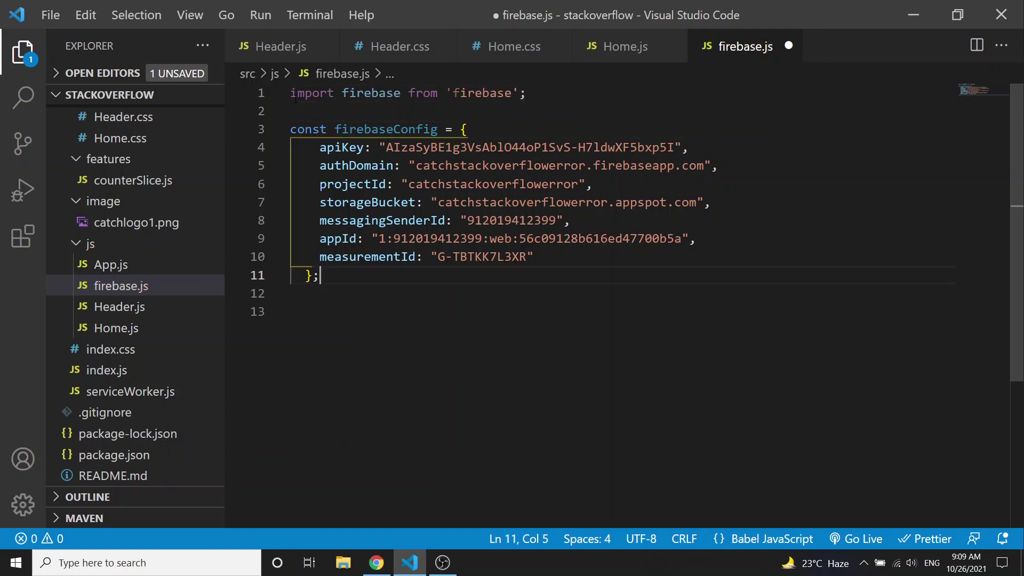
pyautogui.press('Down')
pyautogui.press('Return')
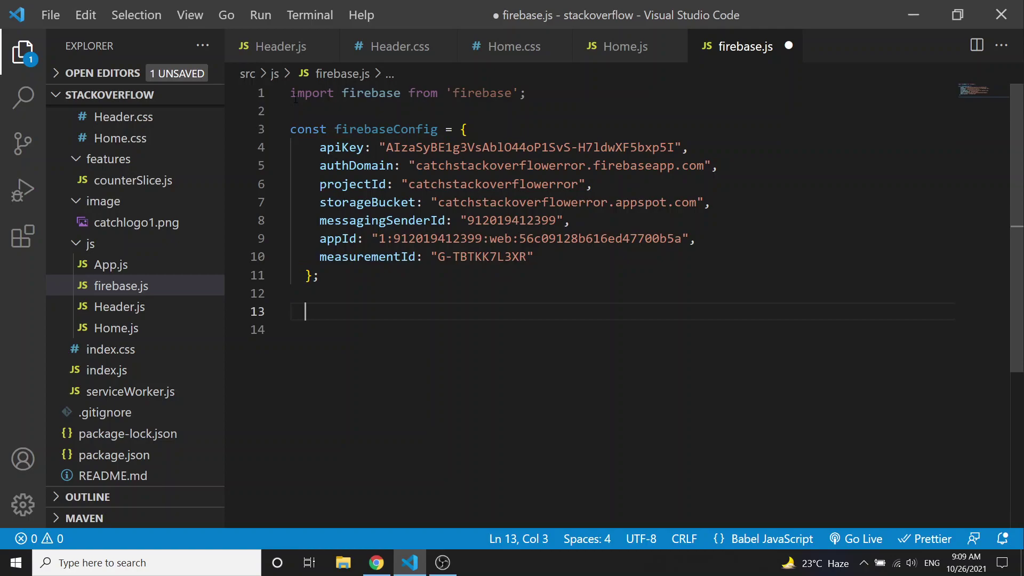
pyautogui.write('const ')
pyautogui.write('firebaseap')
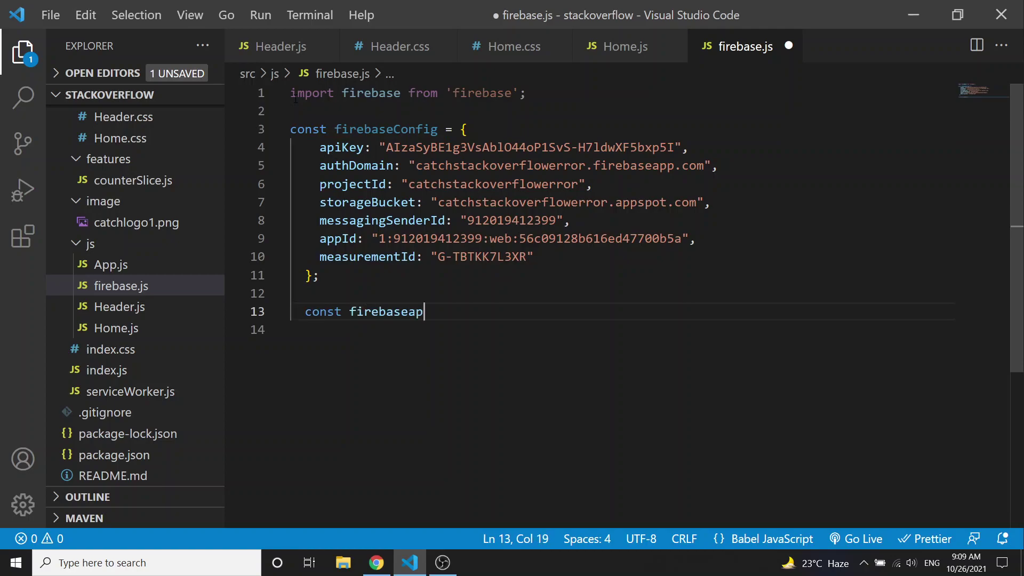
pyautogui.write('p=')
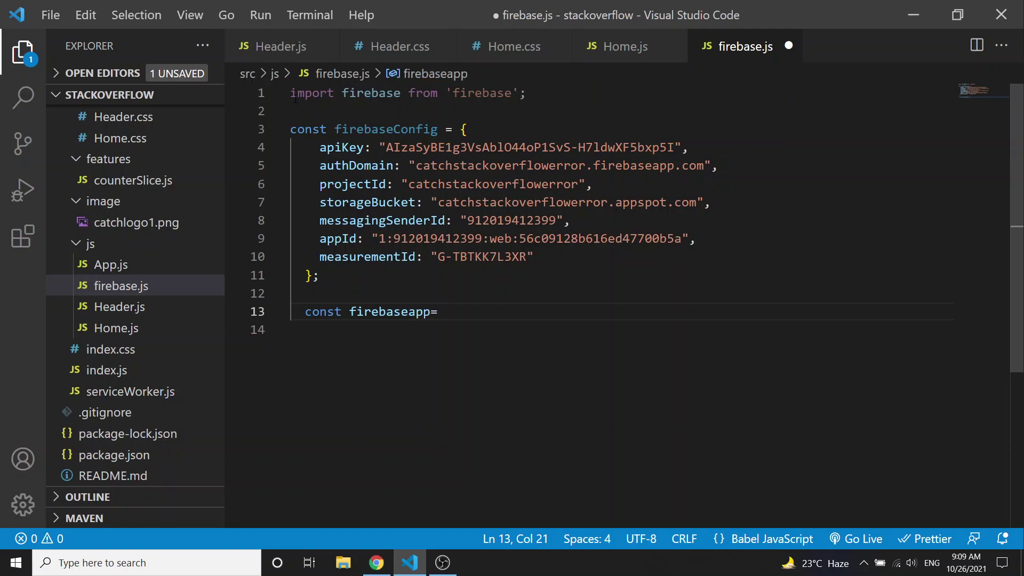
pyautogui.write('firebase.')
pyautogui.write('init')
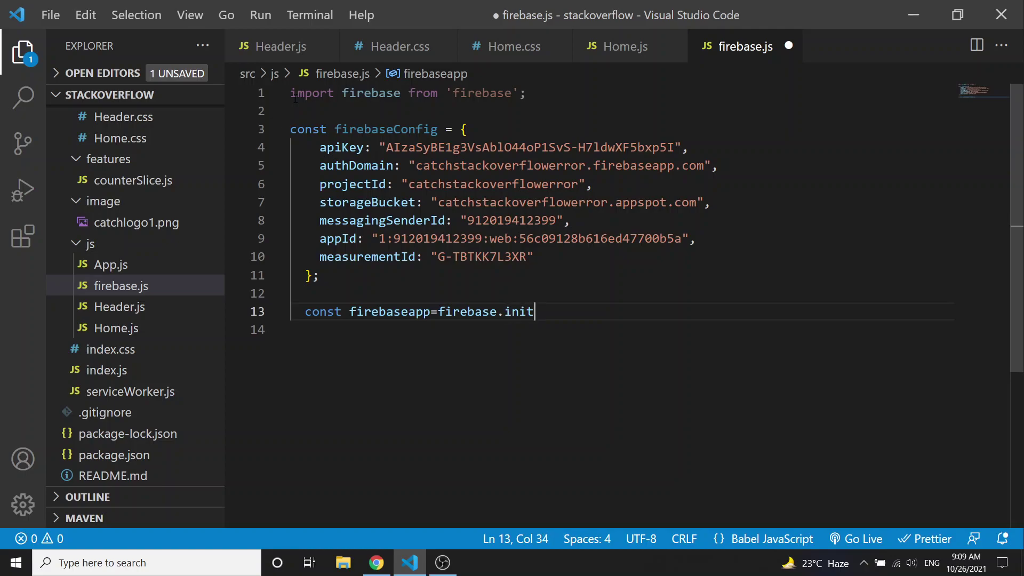
# Install the firebase package by running npm i firebase in the terminal
pyautogui.hotkey('ctrl', '`')
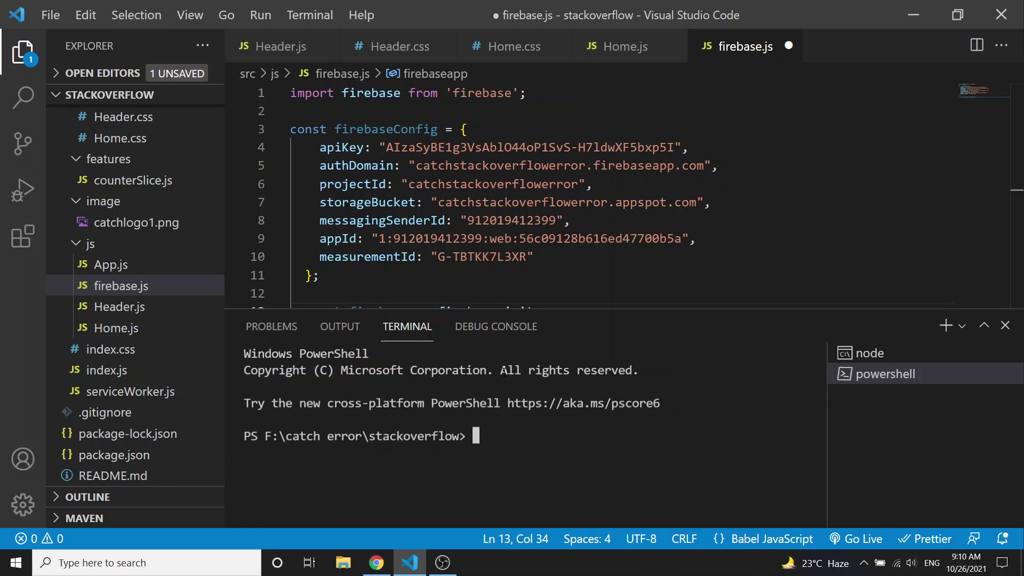
pyautogui.write('npm')
pyautogui.press('BackSpace')
pyautogui.press('BackSpace')
pyautogui.write('m i')
pyautogui.write(' firebase')
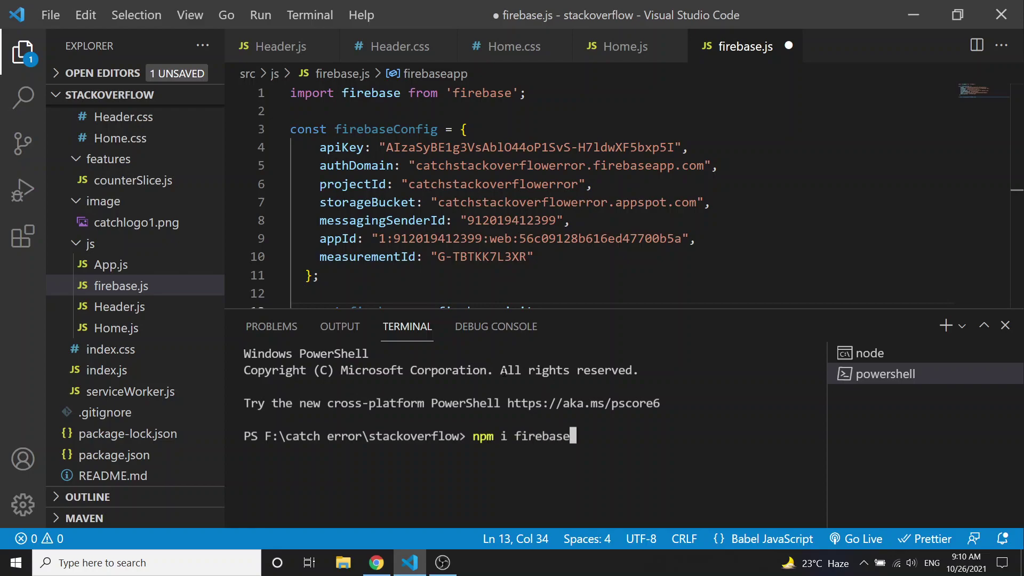
pyautogui.press('Return')
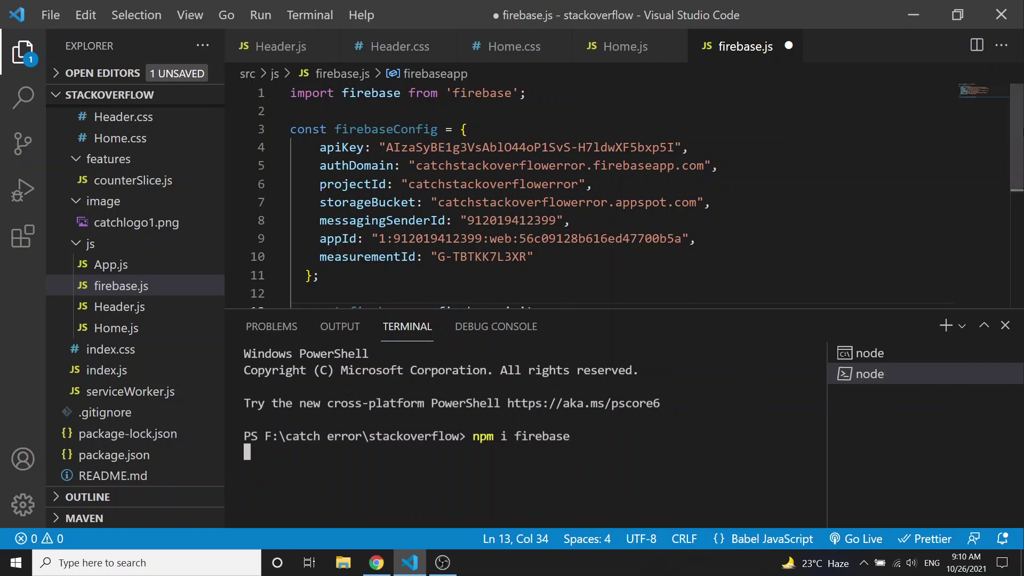
pyautogui.scroll(-2, 565, 217)
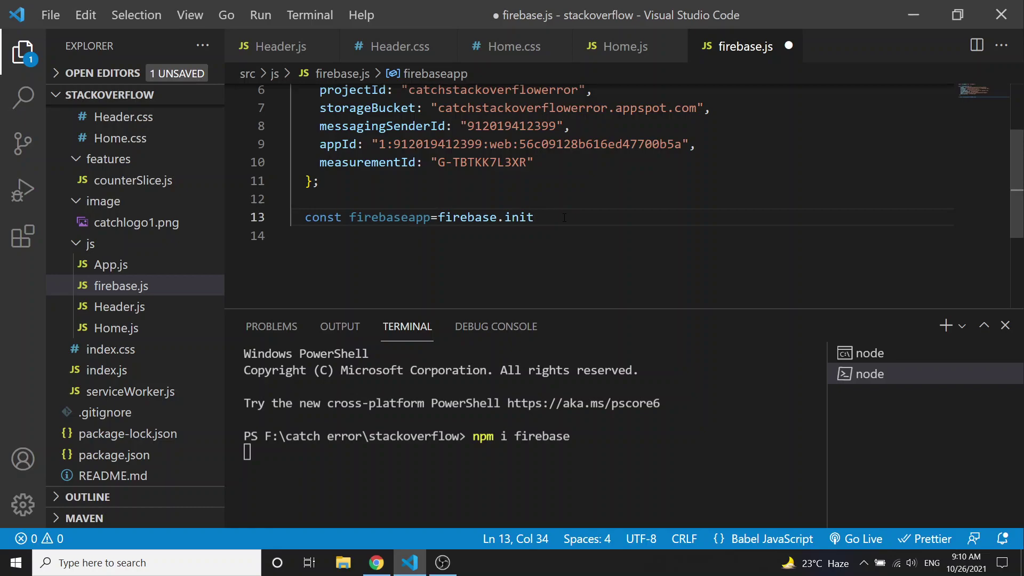
# Complete the line as const firebaseapp=firebase.initializeApp(firebaseConfig); and start a new line
pyautogui.write('ialize')
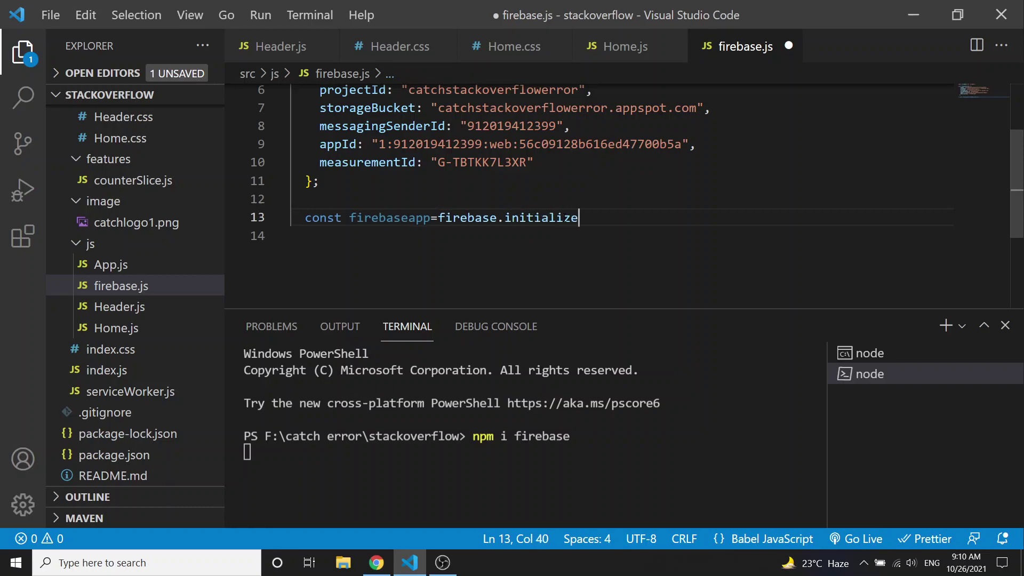
pyautogui.write('Ap')
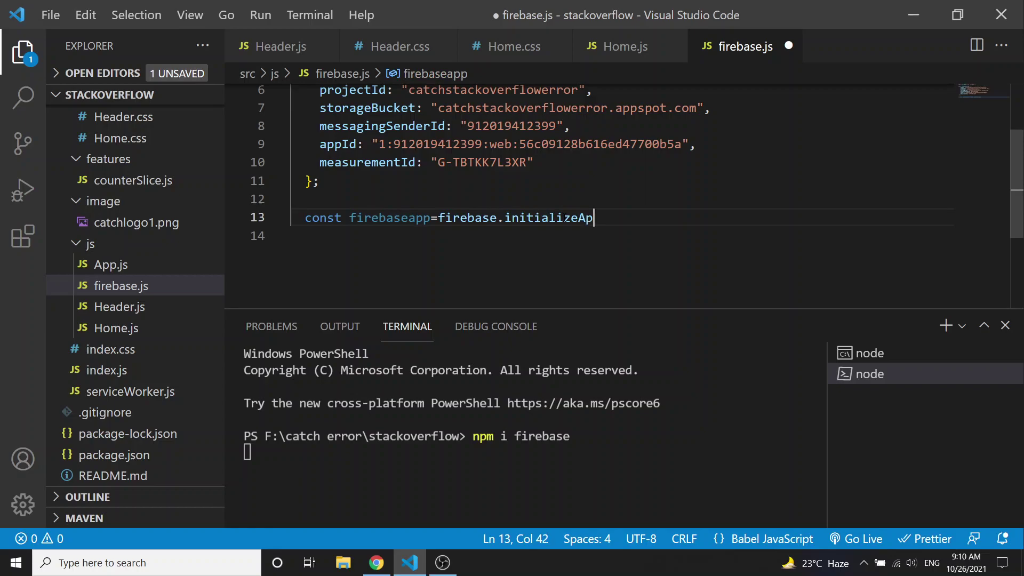
pyautogui.write('p(')
pyautogui.write('fireb')
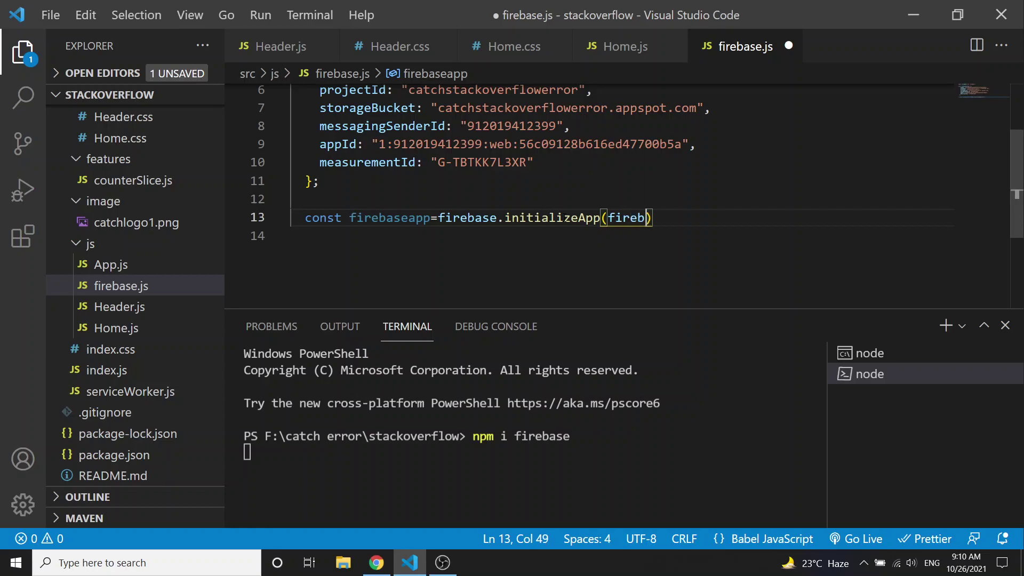
pyautogui.write('ase')
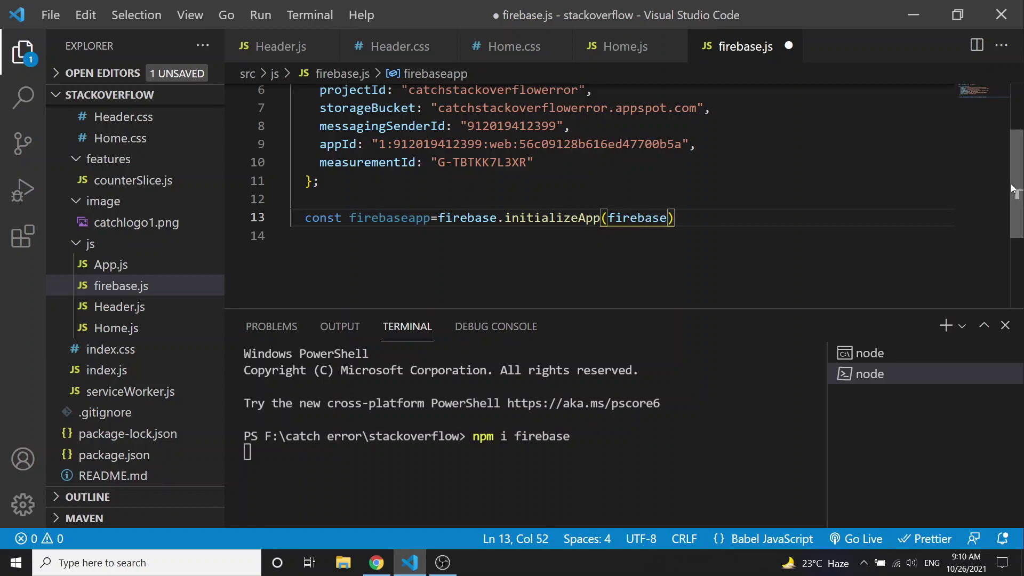
pyautogui.scroll(2, 1022, 101)
pyautogui.scroll(-1, 1017, 194)
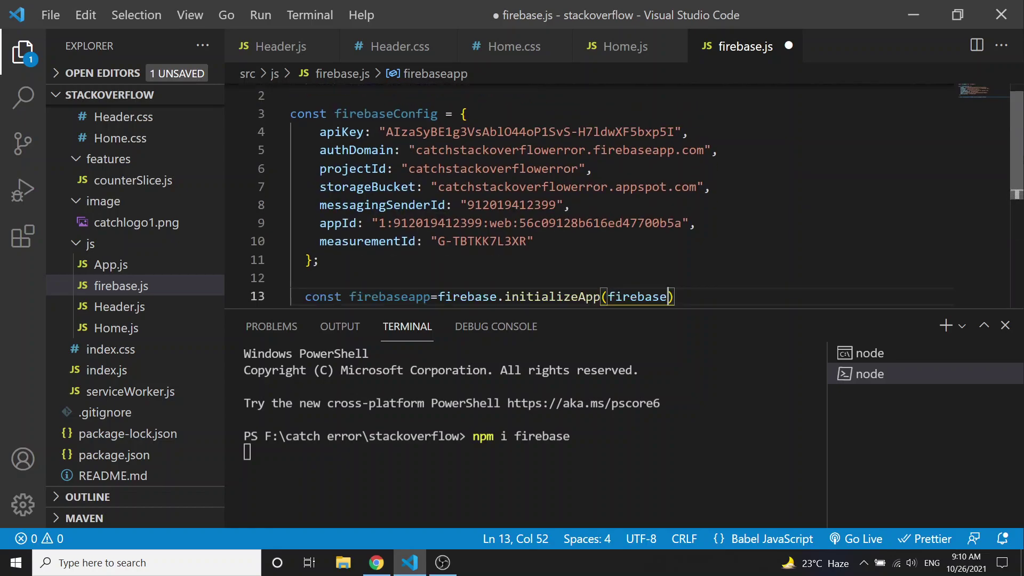
pyautogui.scroll(-1, 1017, 194)
pyautogui.scroll(-1, 1016, 195)
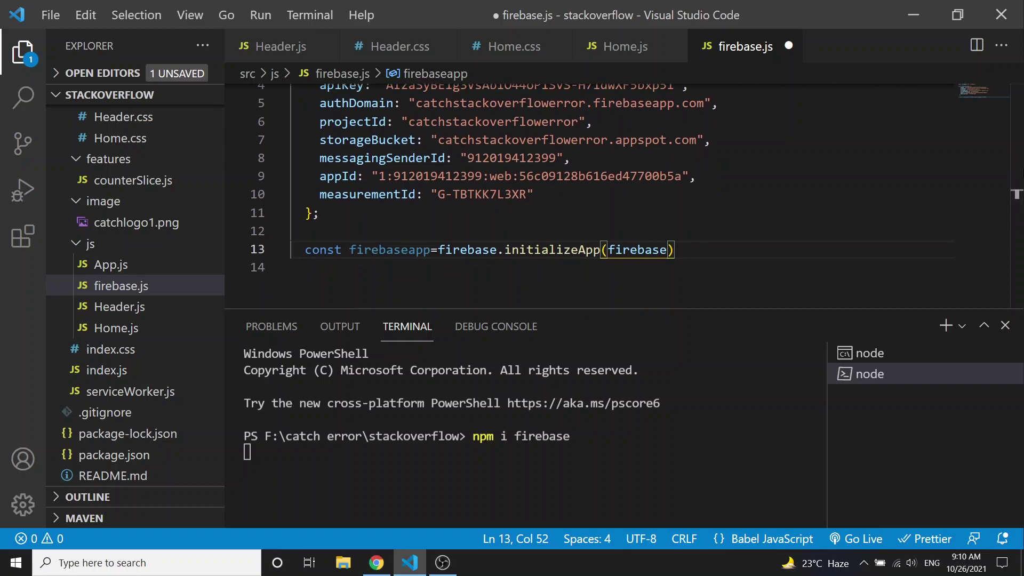
pyautogui.write('Config)')
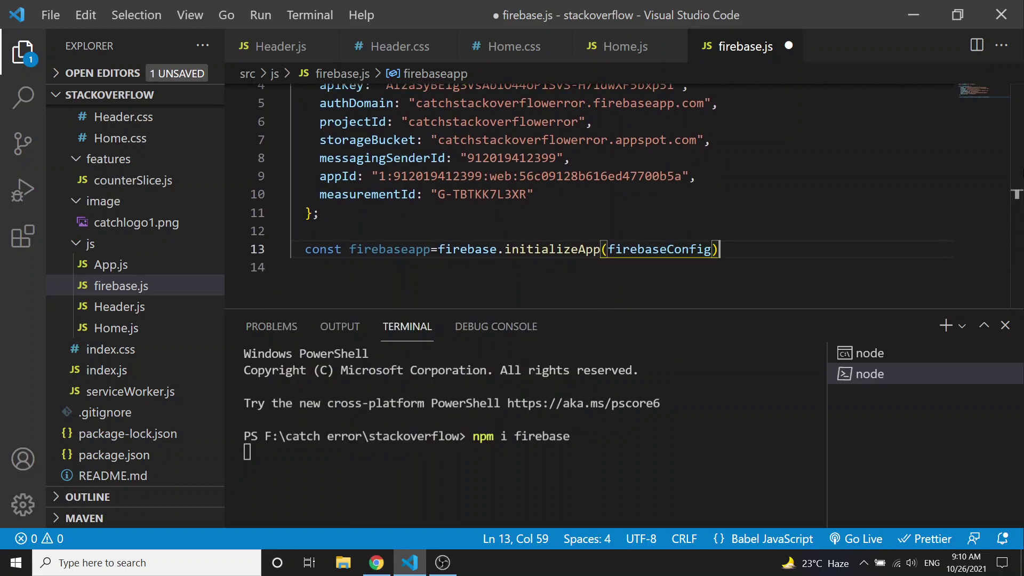
pyautogui.write(';')
pyautogui.press('Return')
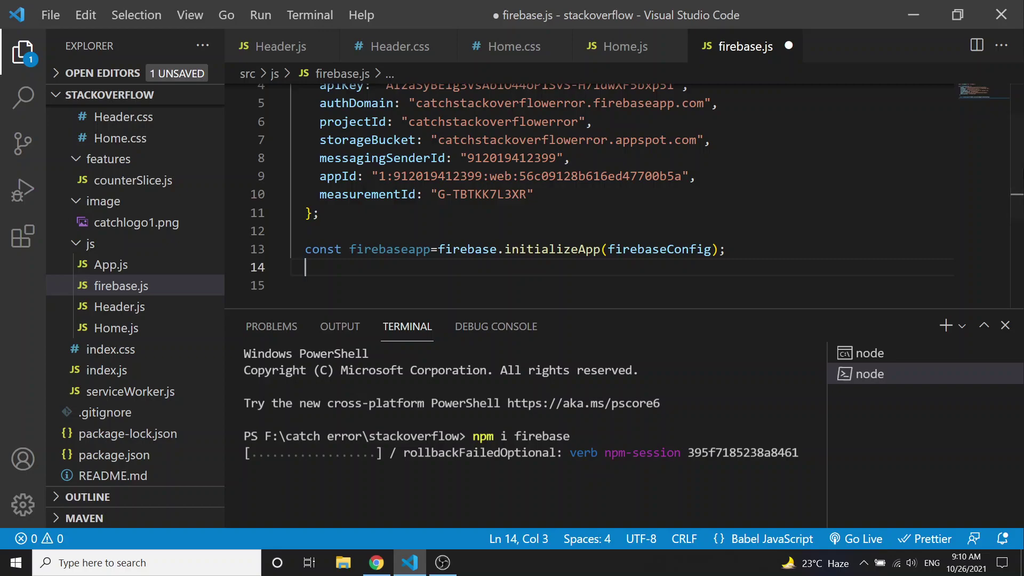
# Declare db as firebase.firestore(), auth as firebase.auth(), and provider as a new GoogleAuthProvider
pyautogui.write('const ')
pyautogui.write('db=')
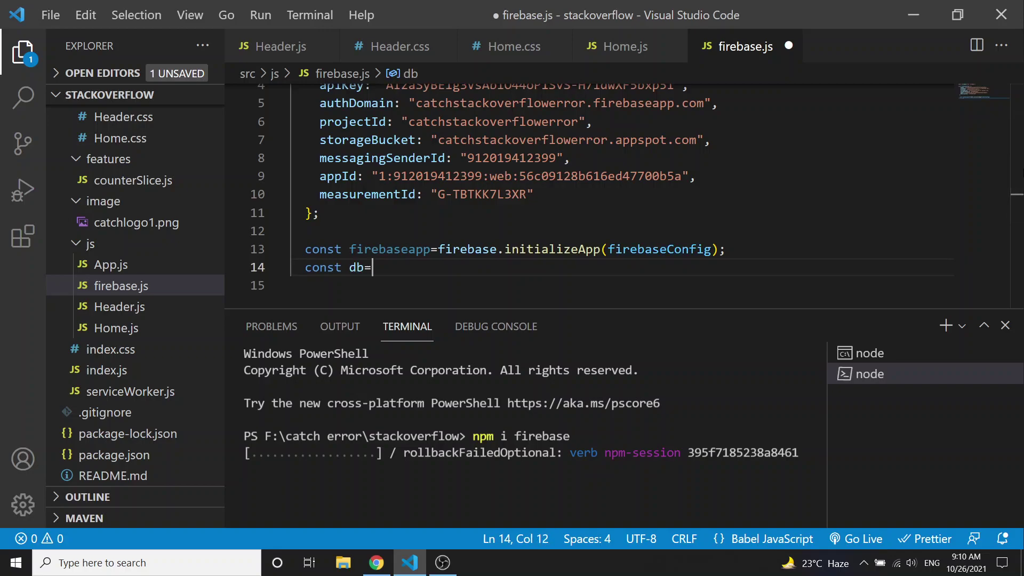
pyautogui.write('firebase')
pyautogui.write('.')
pyautogui.write('firest')
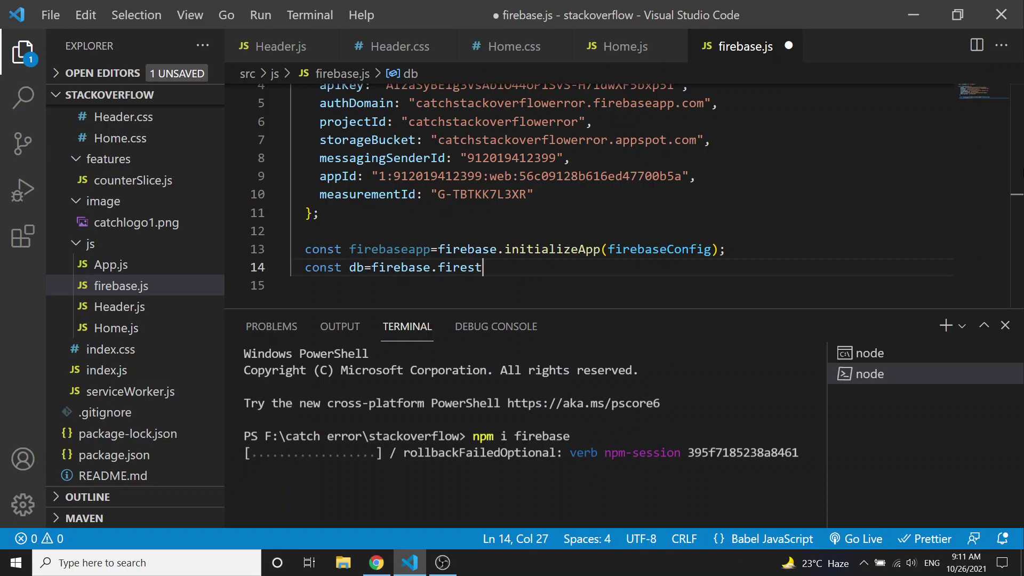
pyautogui.write('ore();')
pyautogui.press('Return')
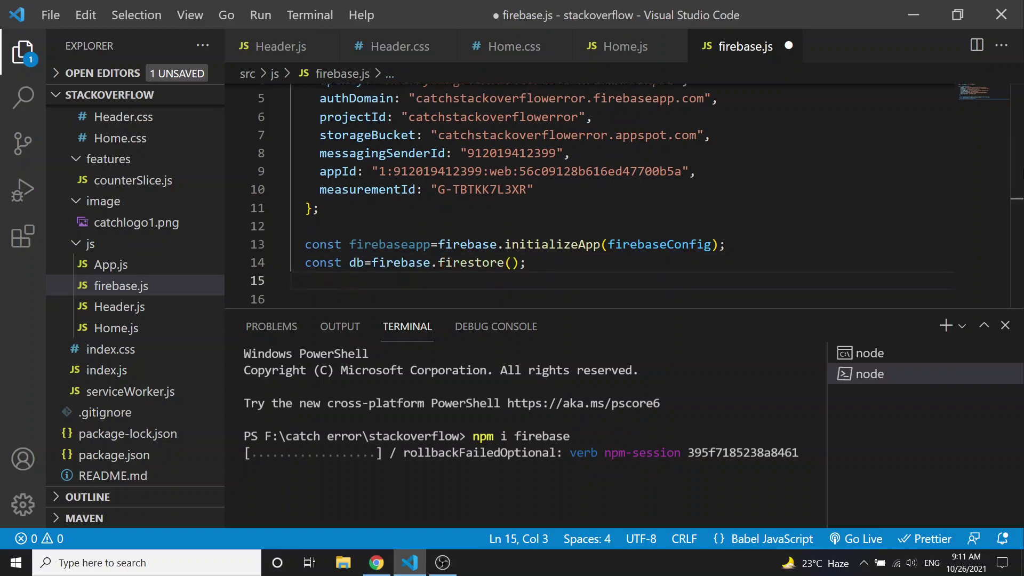
pyautogui.write('const au')
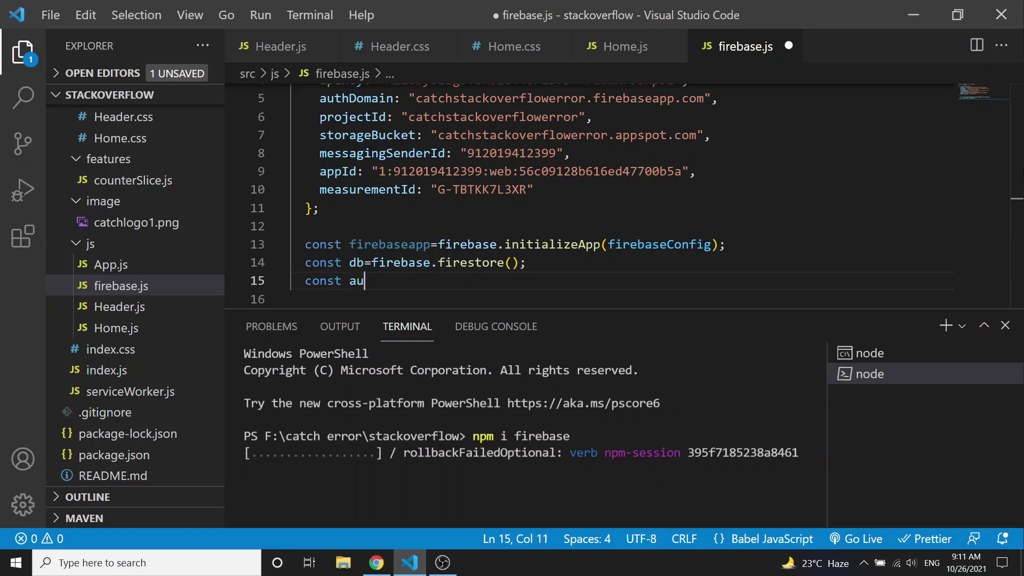
pyautogui.write('th=')
pyautogui.write('firebase.')
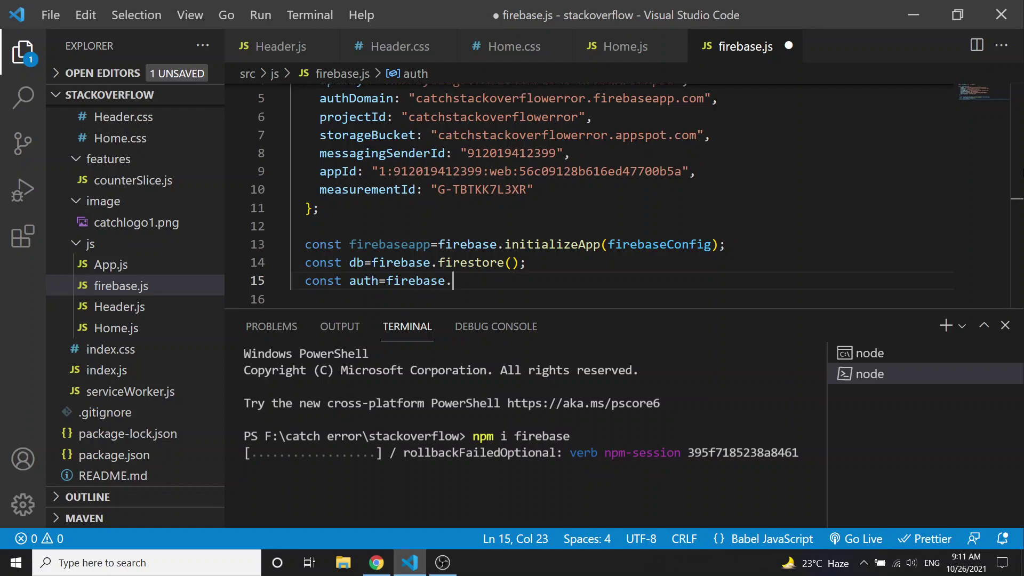
pyautogui.write('auth()')
pyautogui.write(';')
pyautogui.press('Return')
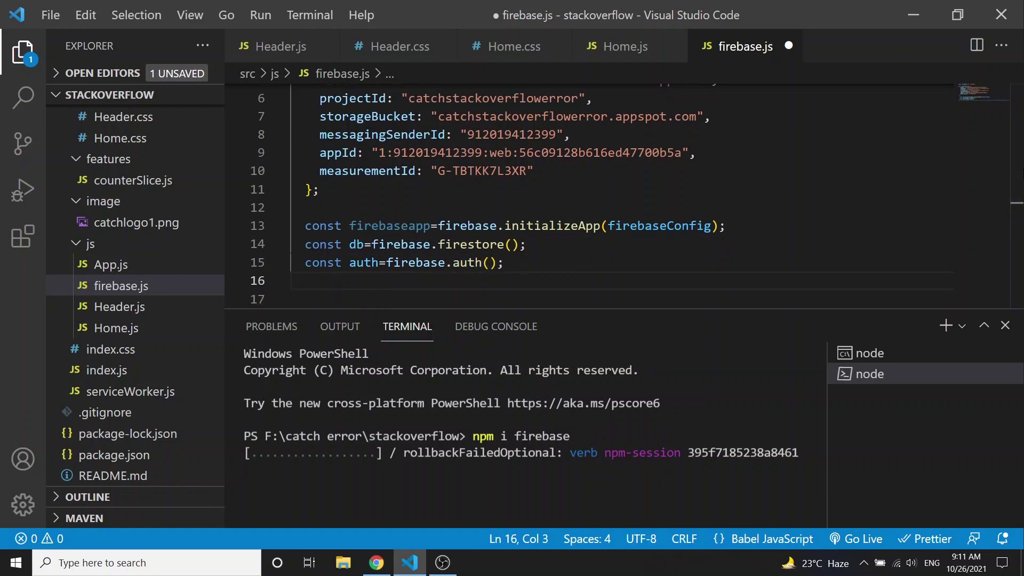
pyautogui.write('const ')
pyautogui.write('provid')
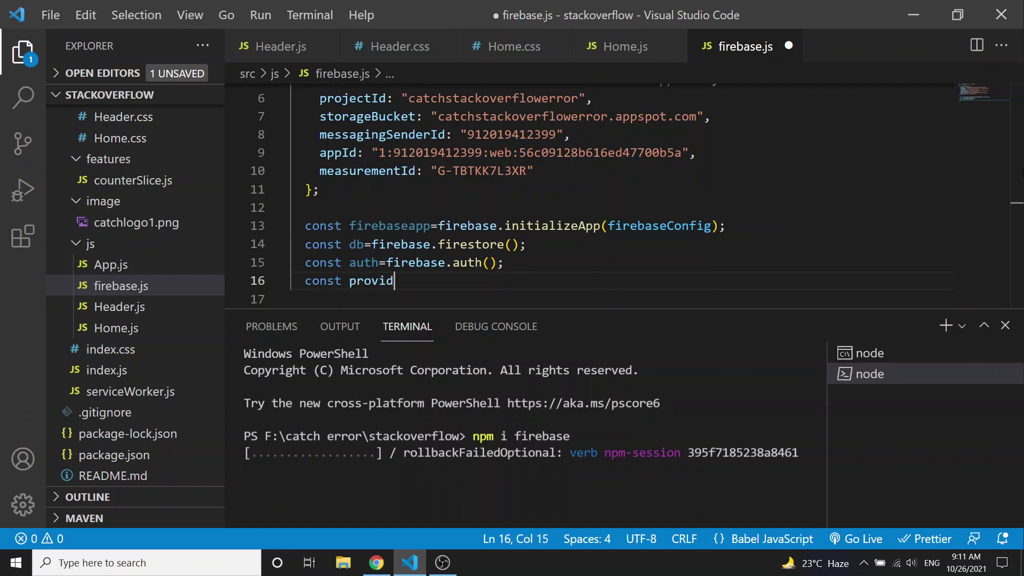
pyautogui.write('er')
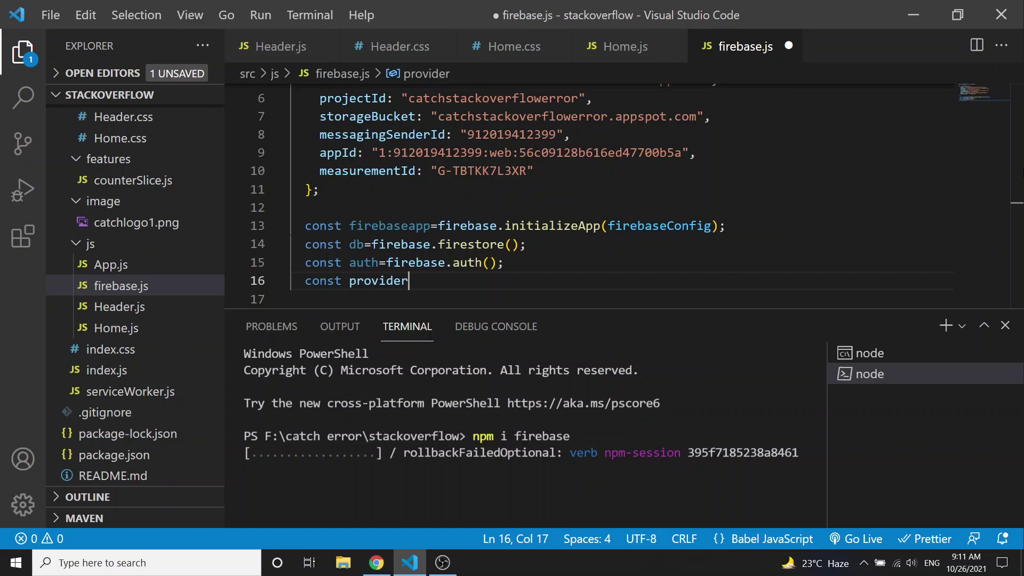
pyautogui.write('=new ')
pyautogui.write('f')
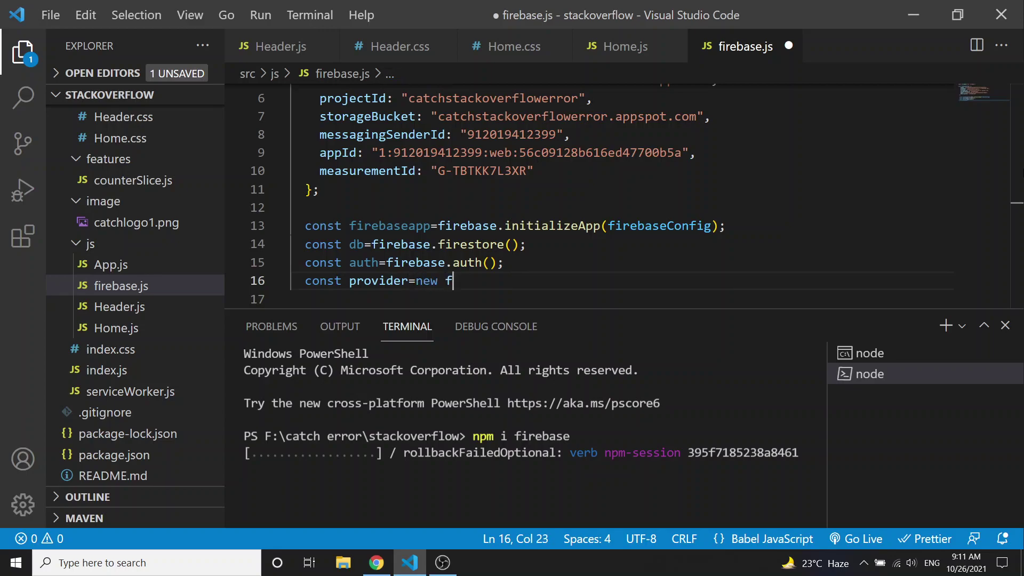
pyautogui.write('irebase')
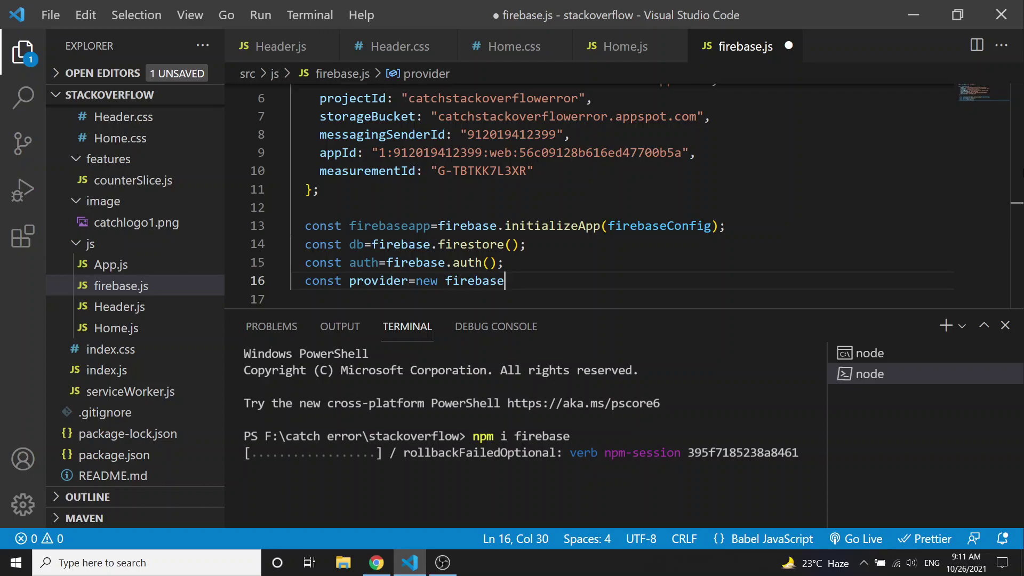
pyautogui.write('.auth')
pyautogui.write('.G')
pyautogui.write('oogle')
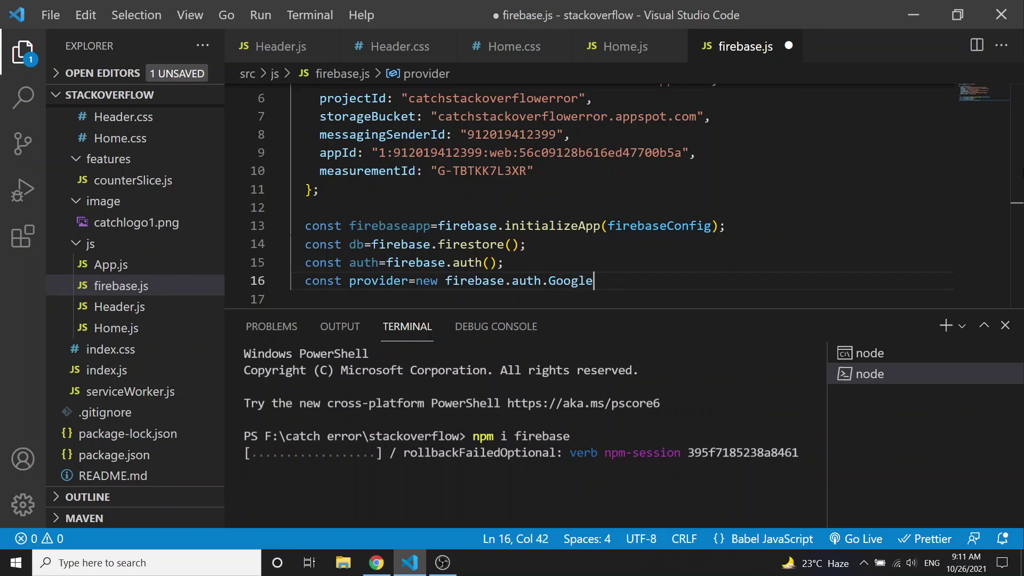
pyautogui.write('Auth')
pyautogui.write('P')
pyautogui.write('rovider*')
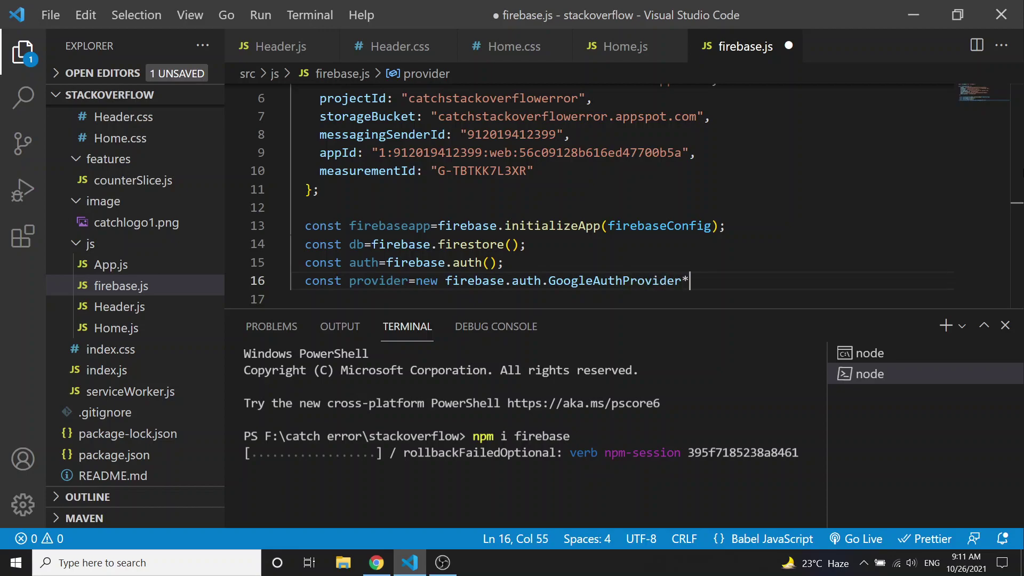
pyautogui.press('BackSpace')
pyautogui.write('(')
pyautogui.write(');')
pyautogui.press('Return')
pyautogui.press('Return')
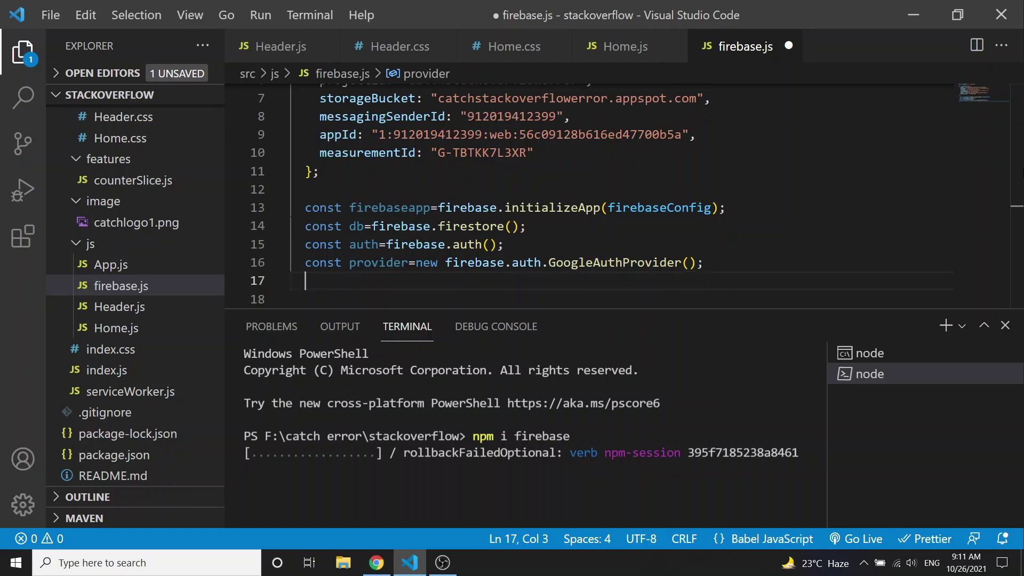
# Add 'export default db;' and 'export {auth,provider};' at the end of firebase.js
pyautogui.write('export ')
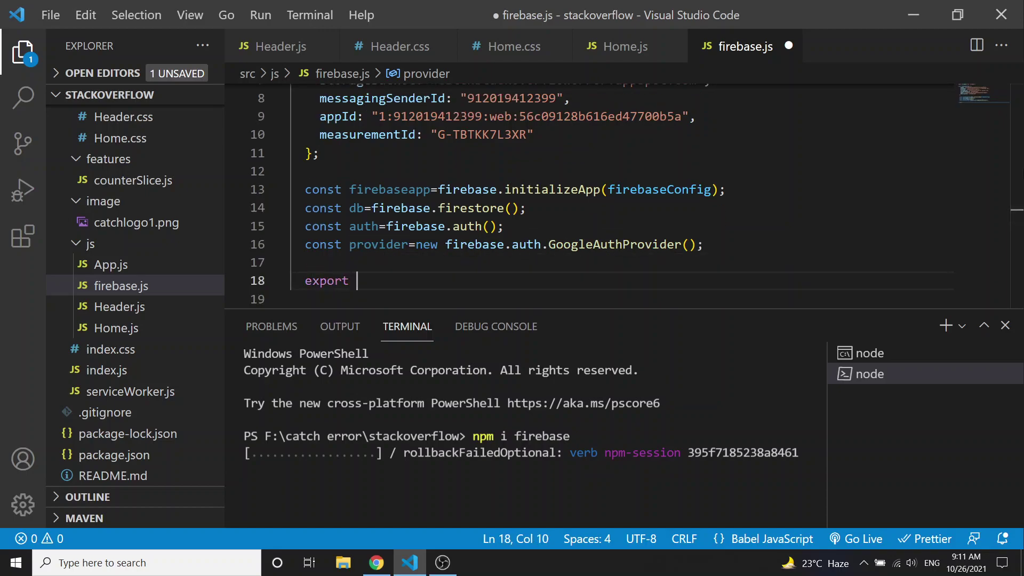
pyautogui.write('default ')
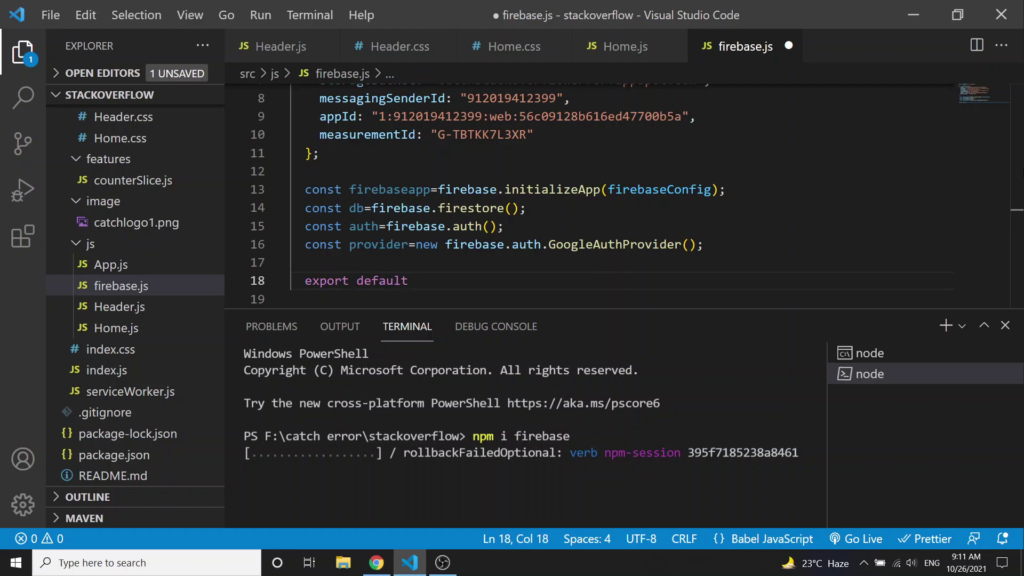
pyautogui.write('db;')
pyautogui.press('Return')
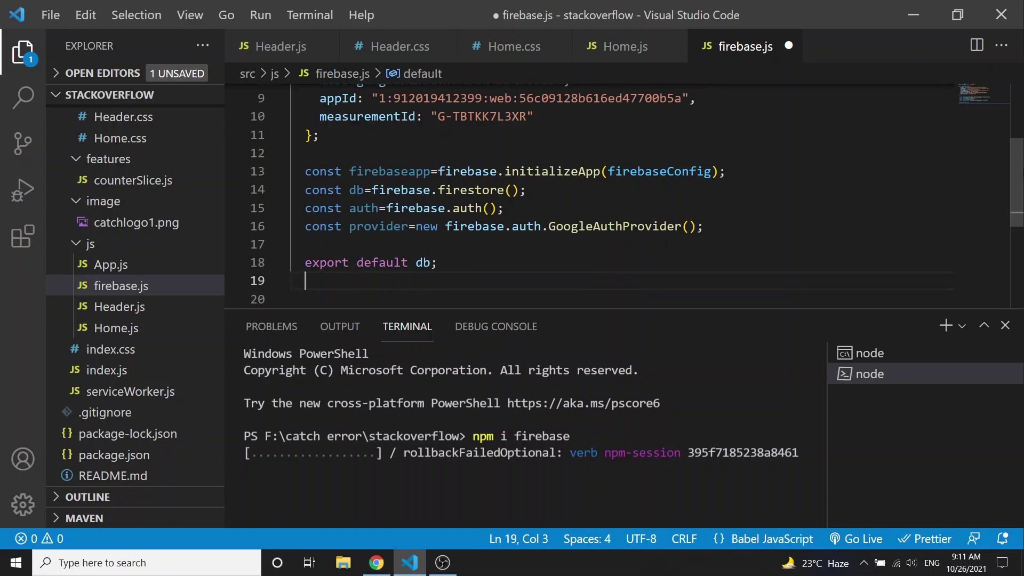
pyautogui.write('export {')
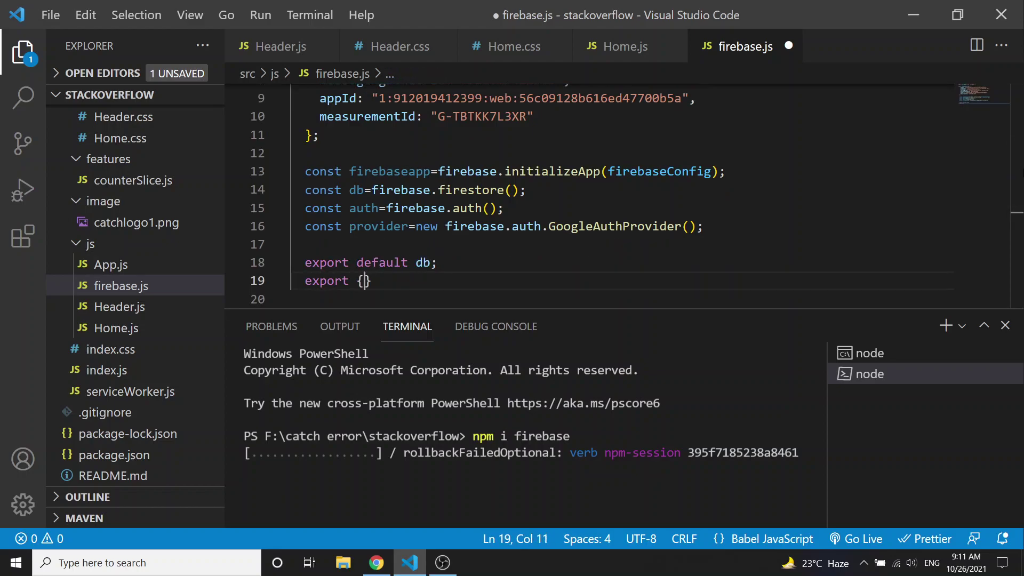
pyautogui.write('auth')
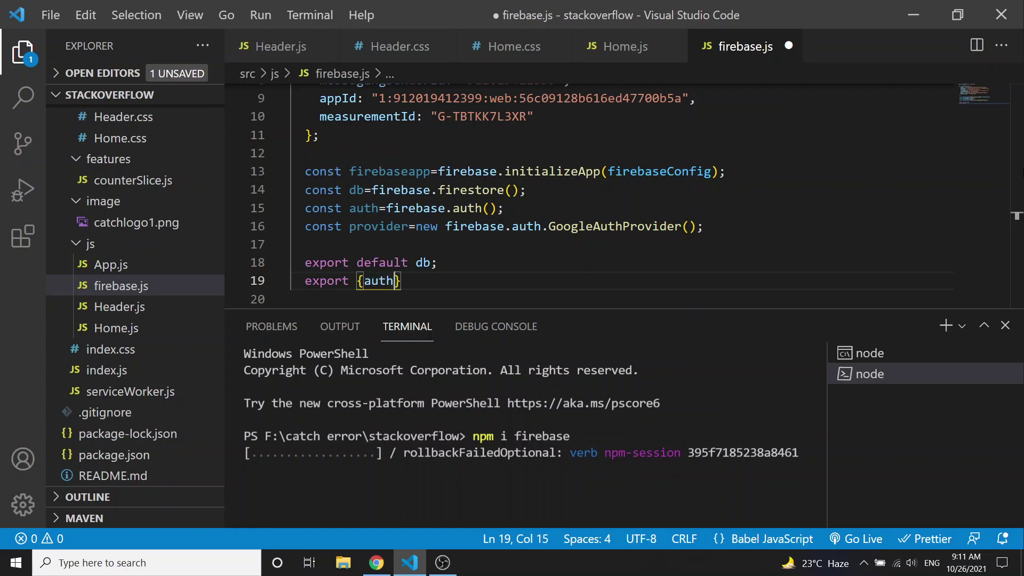
pyautogui.write(',provider')
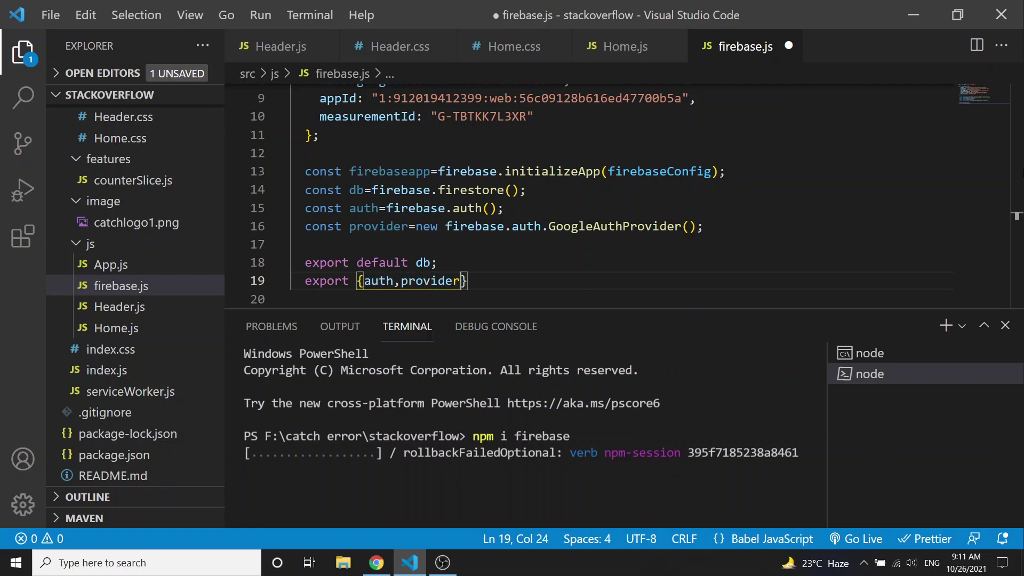
pyautogui.write('};')
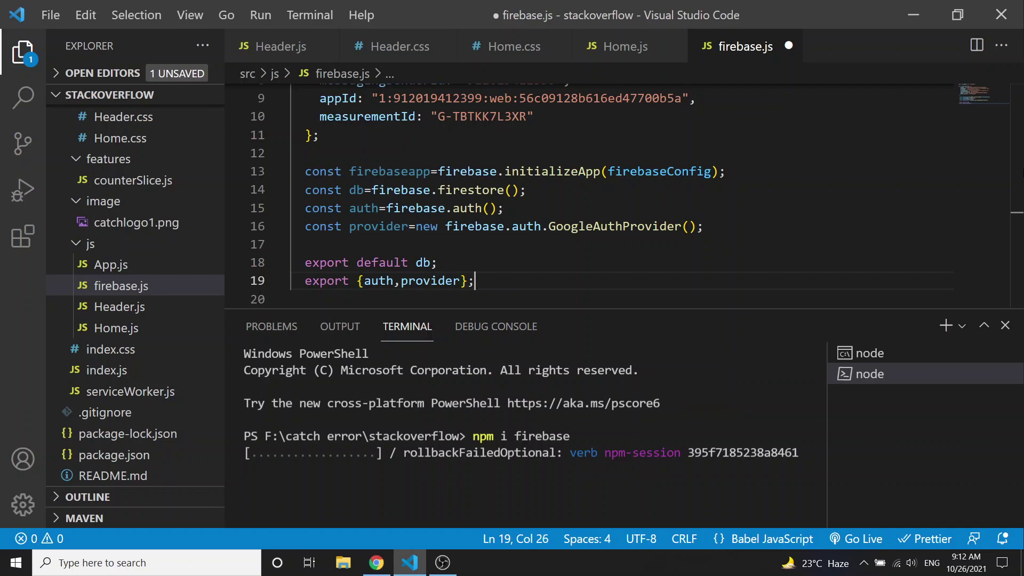
# Save firebase.js with Ctrl+S and scroll through the file to review it
pyautogui.click(814, 231)
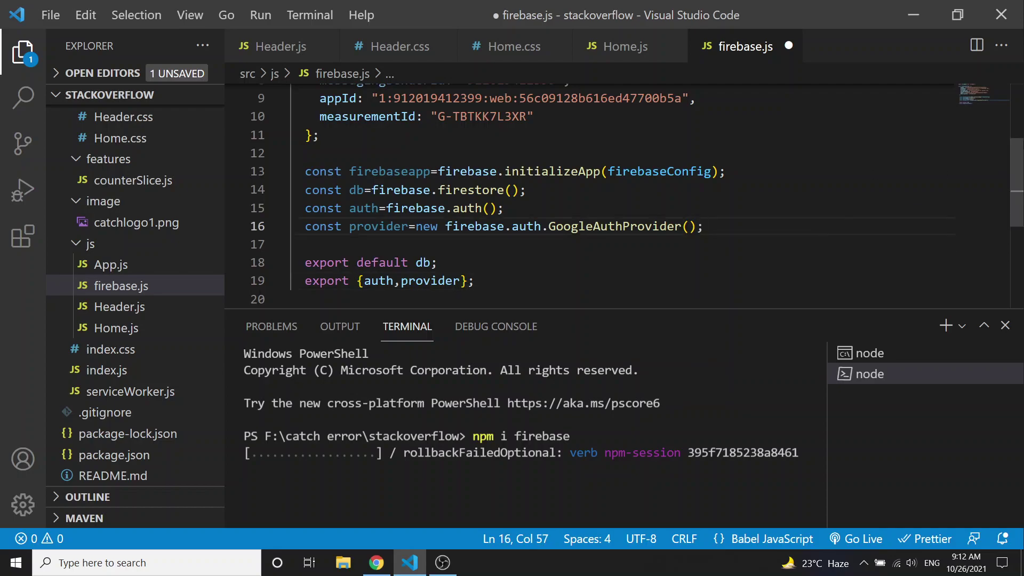
pyautogui.moveTo(1020, 151); pyautogui.dragTo(1020, 96)
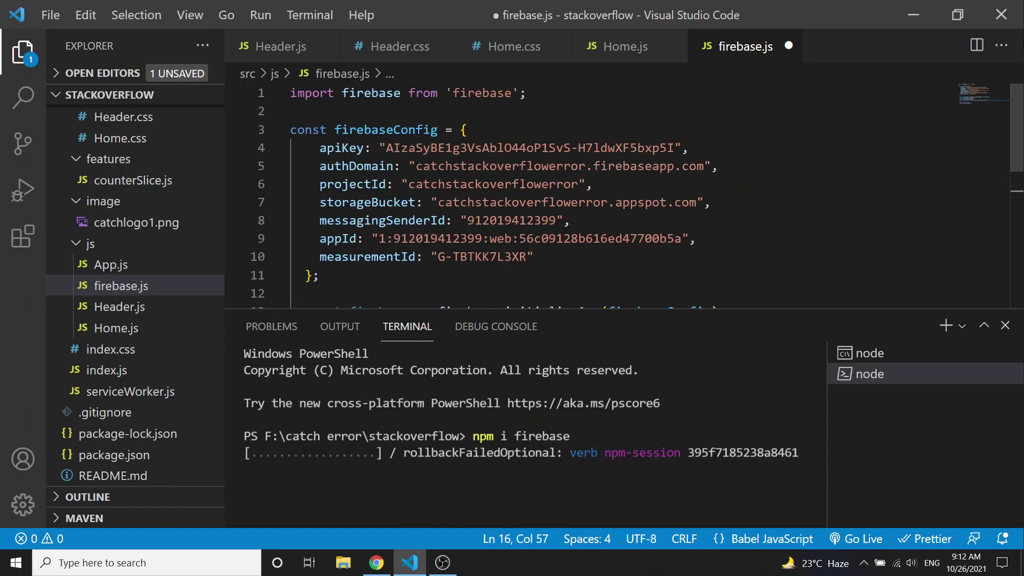
pyautogui.click(854, 135)
pyautogui.click(745, 104)
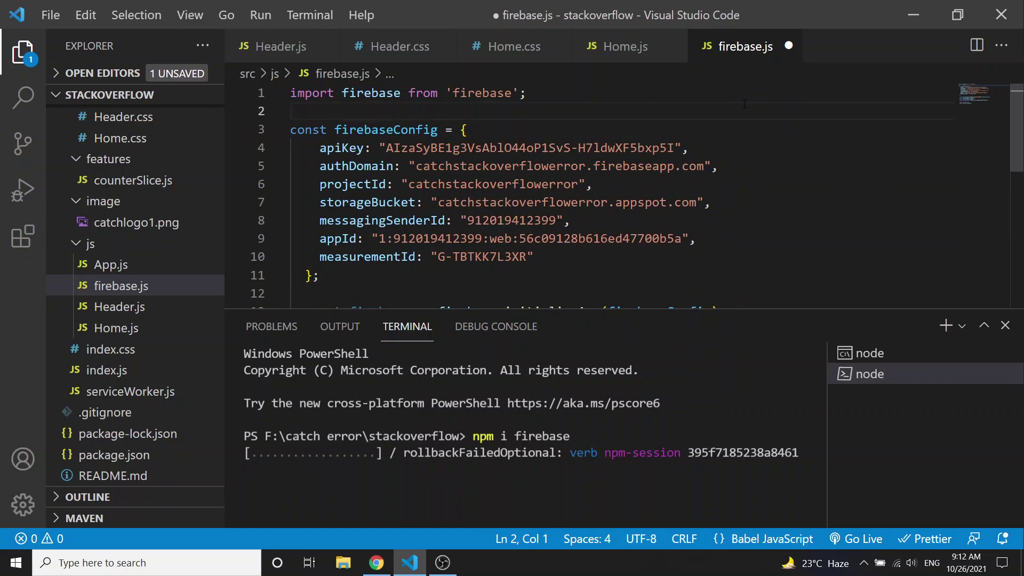
pyautogui.hotkey('ctrl', 's')
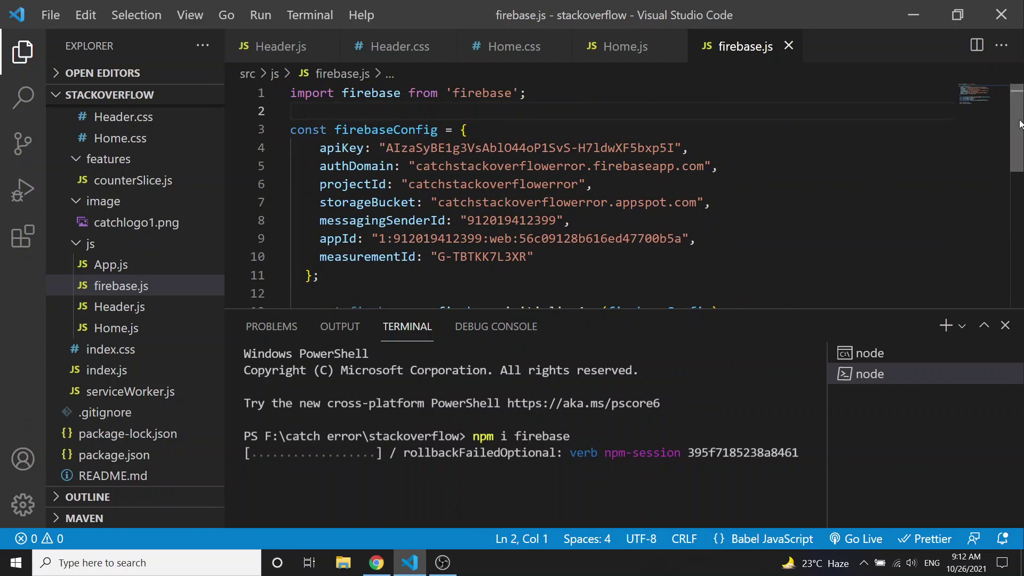
pyautogui.moveTo(1020, 151); pyautogui.dragTo(1017, 218)
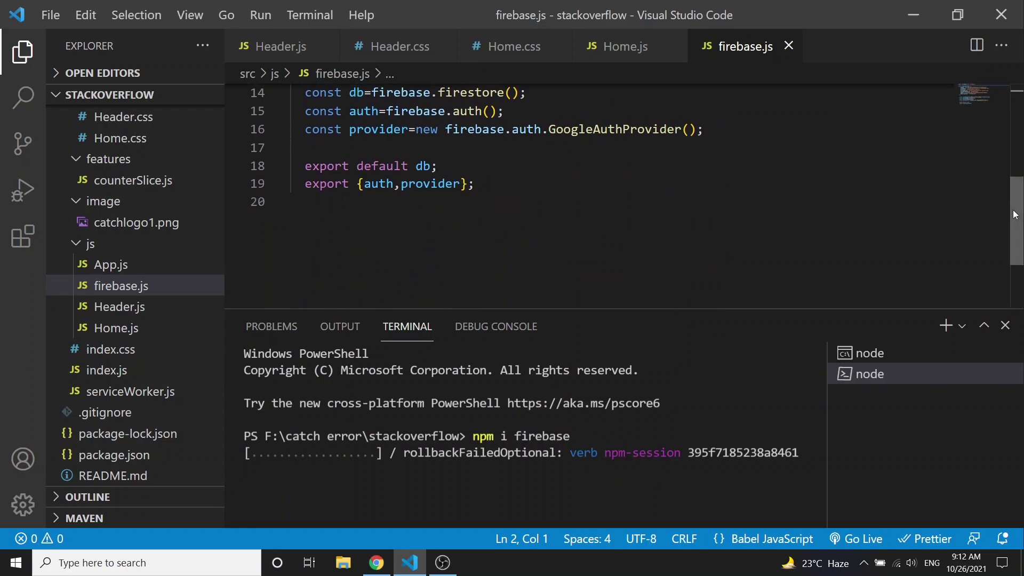
pyautogui.moveTo(1016, 218); pyautogui.dragTo(1017, 188)
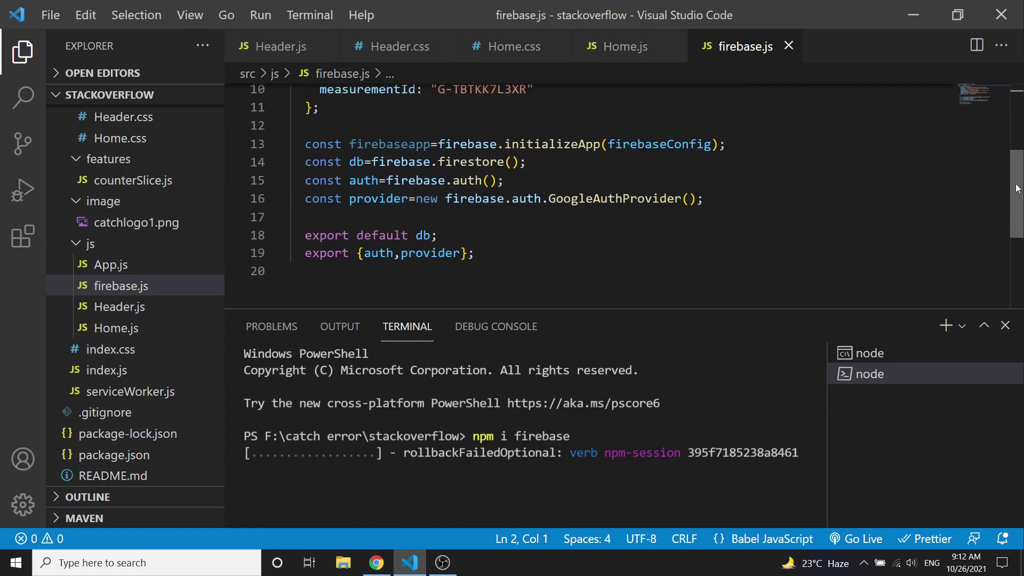